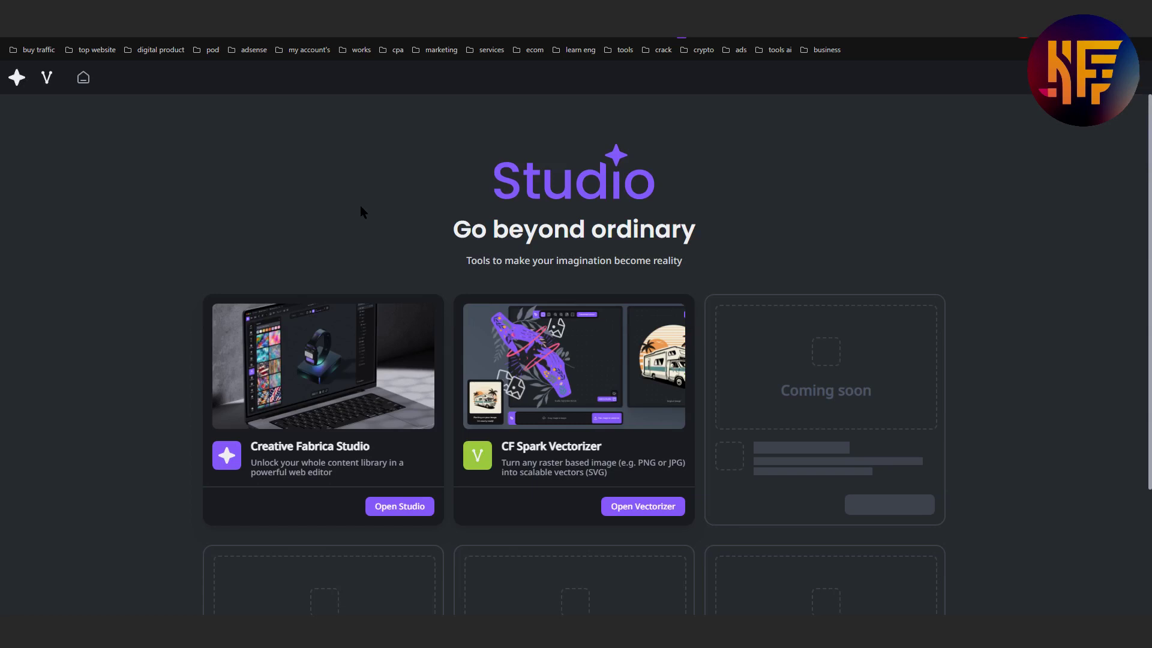
Step: Open Creative Fabrica Studio from the tool overview and start creating a new design
scroll(841, 478, "down", 1)
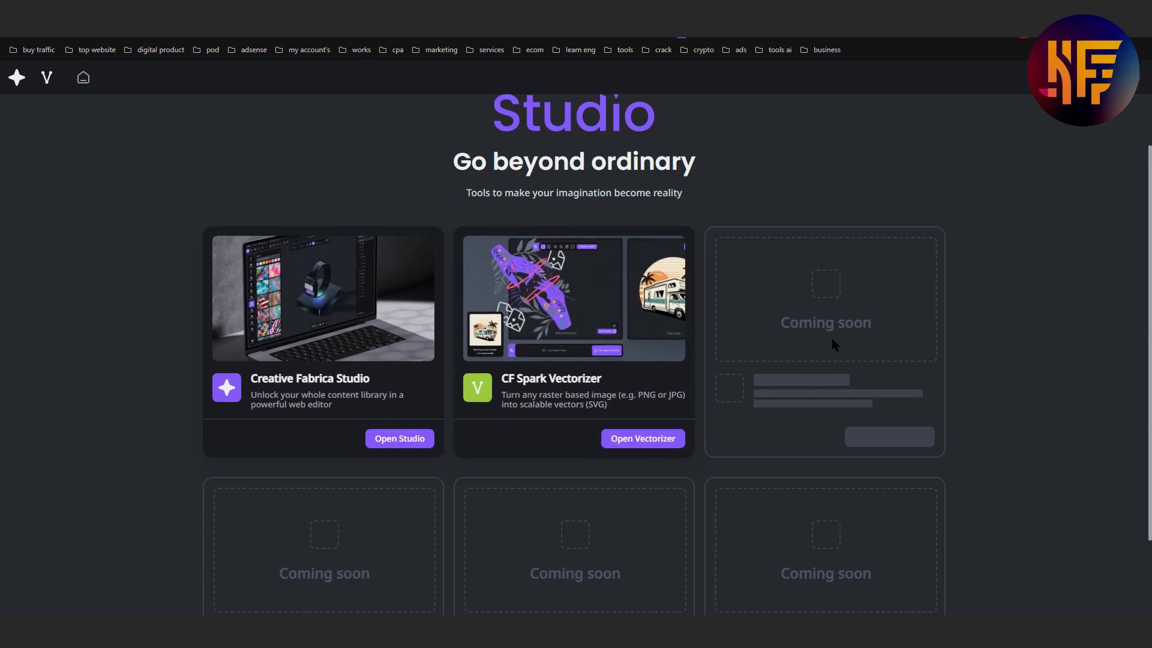
scroll(894, 345, "down", 2)
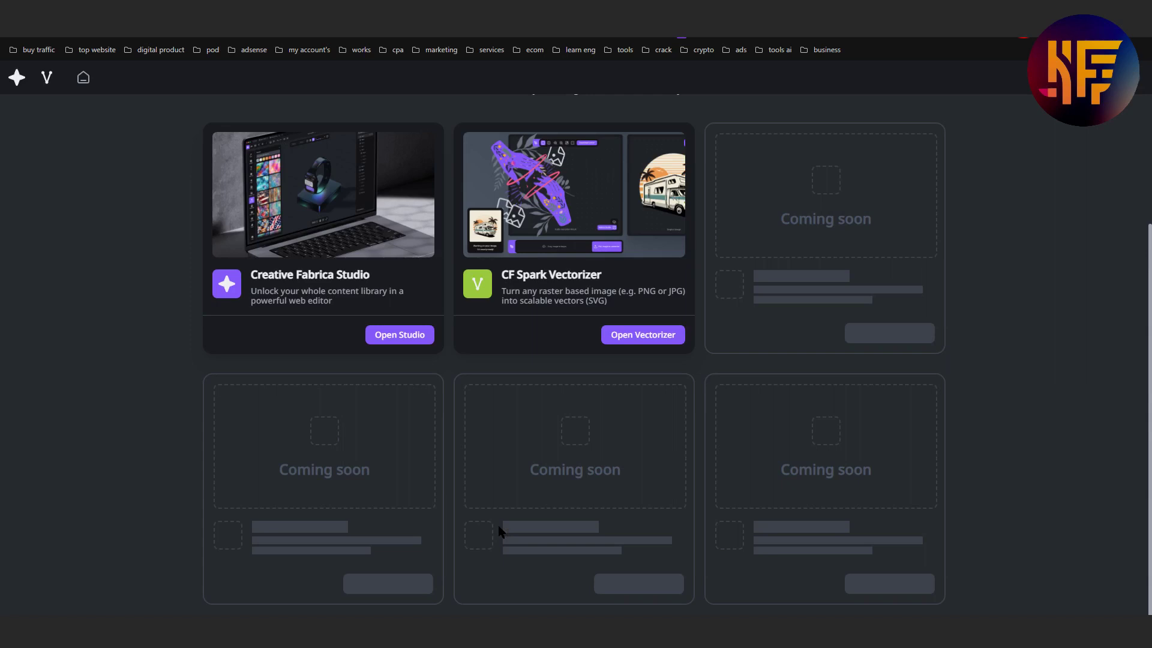
left_click(313, 230)
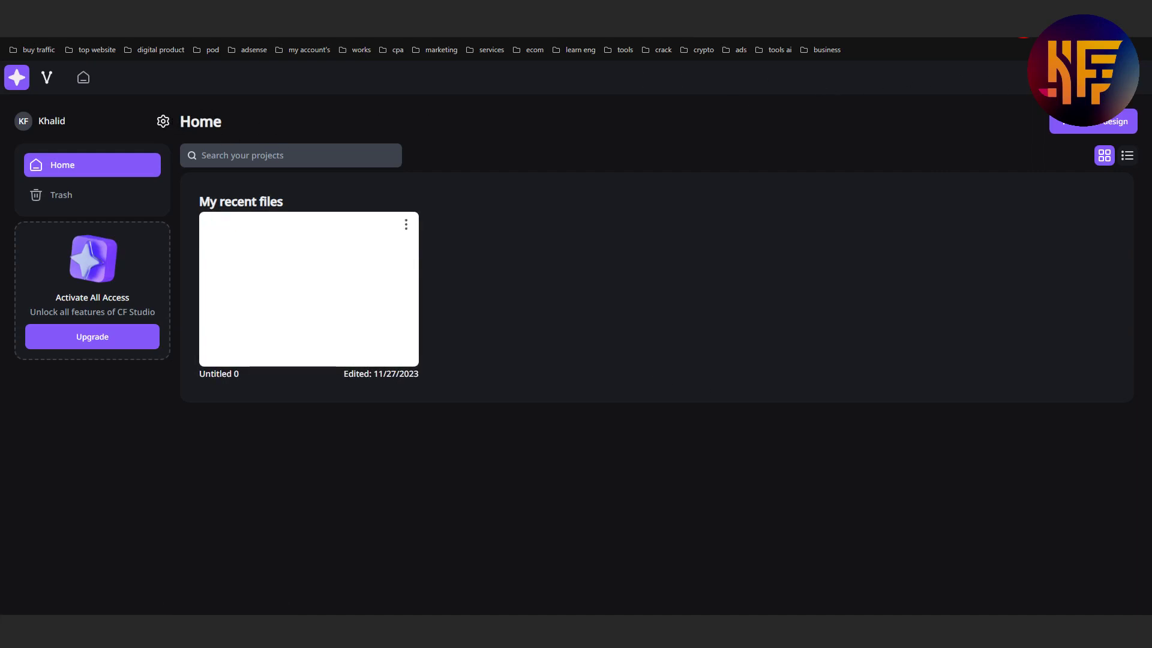
left_click(1078, 132)
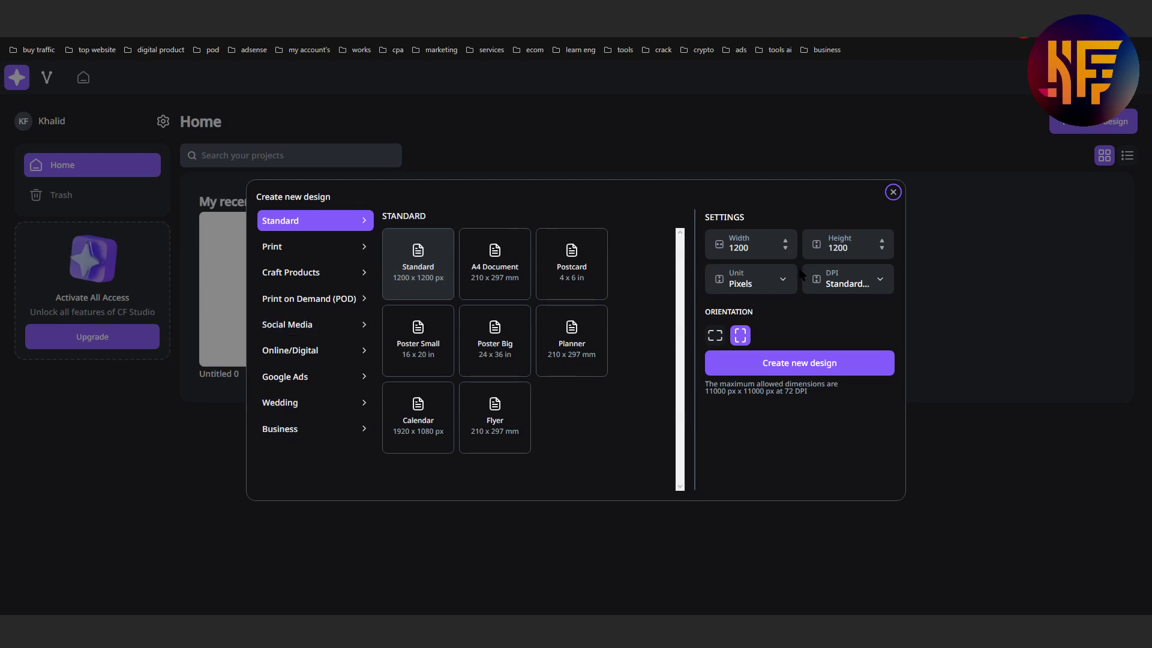
Step: Set the new design's unit to inches, width to 8.5 and height to 11, and create it
left_click(750, 282)
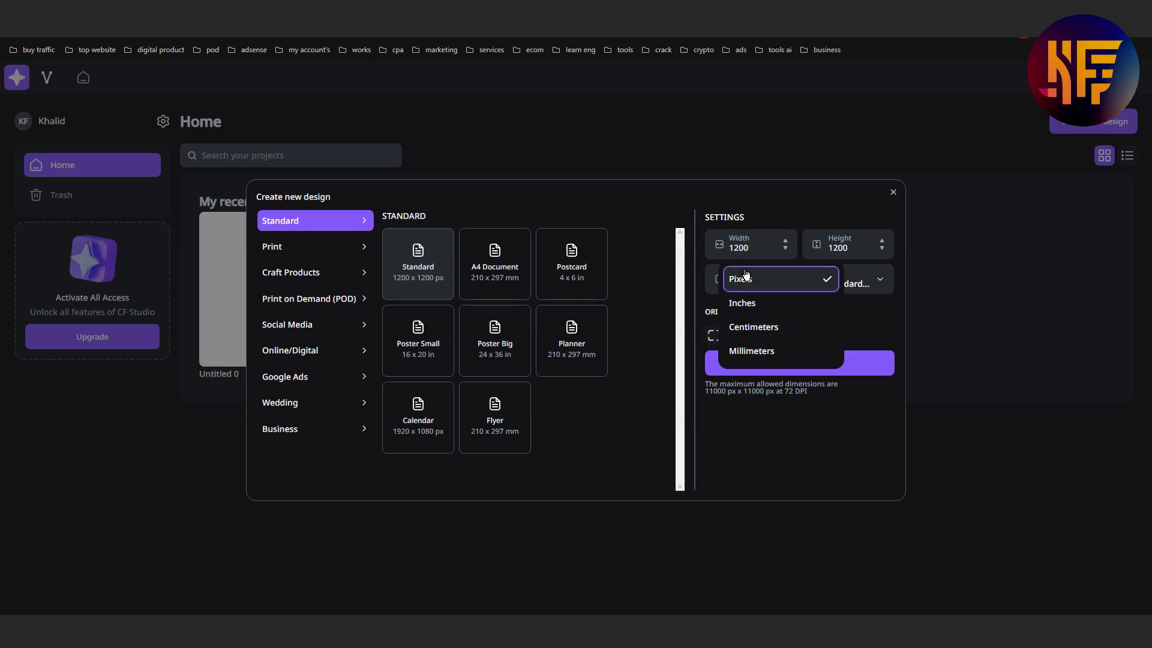
left_click(755, 303)
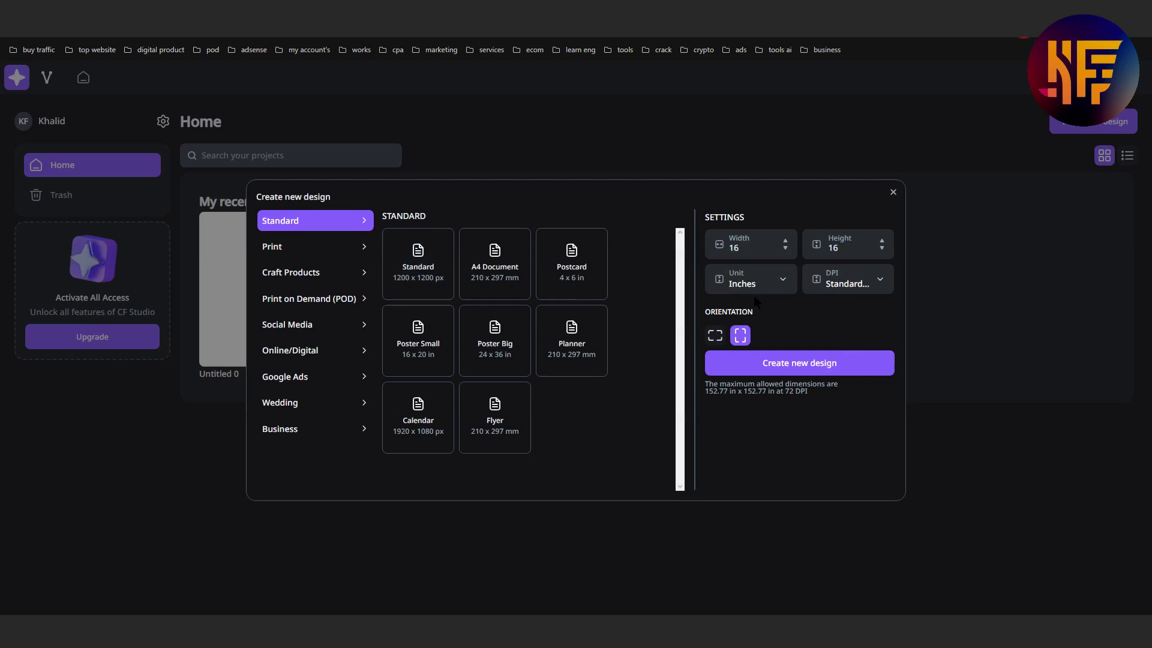
left_click_drag(744, 249, 718, 252)
type("8.5")
left_click(834, 248)
double_click(834, 248)
type("1")
left_click(774, 371)
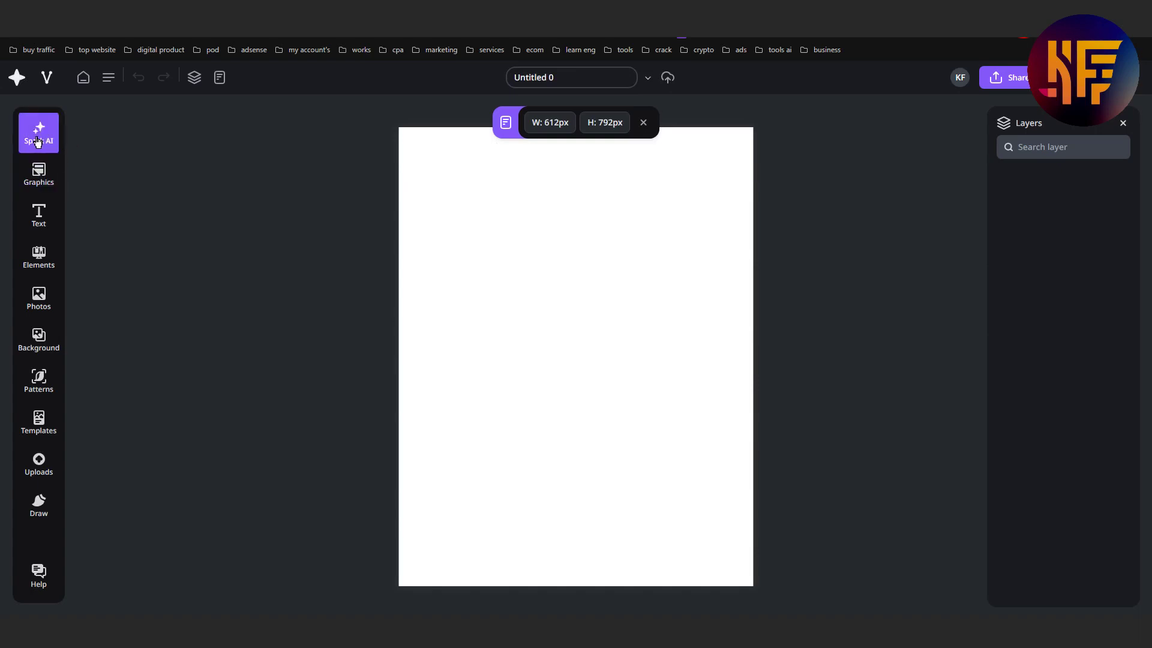
Step: Browse the available assets for graphics, text, elements, photos, backgrounds and patterns
left_click(35, 183)
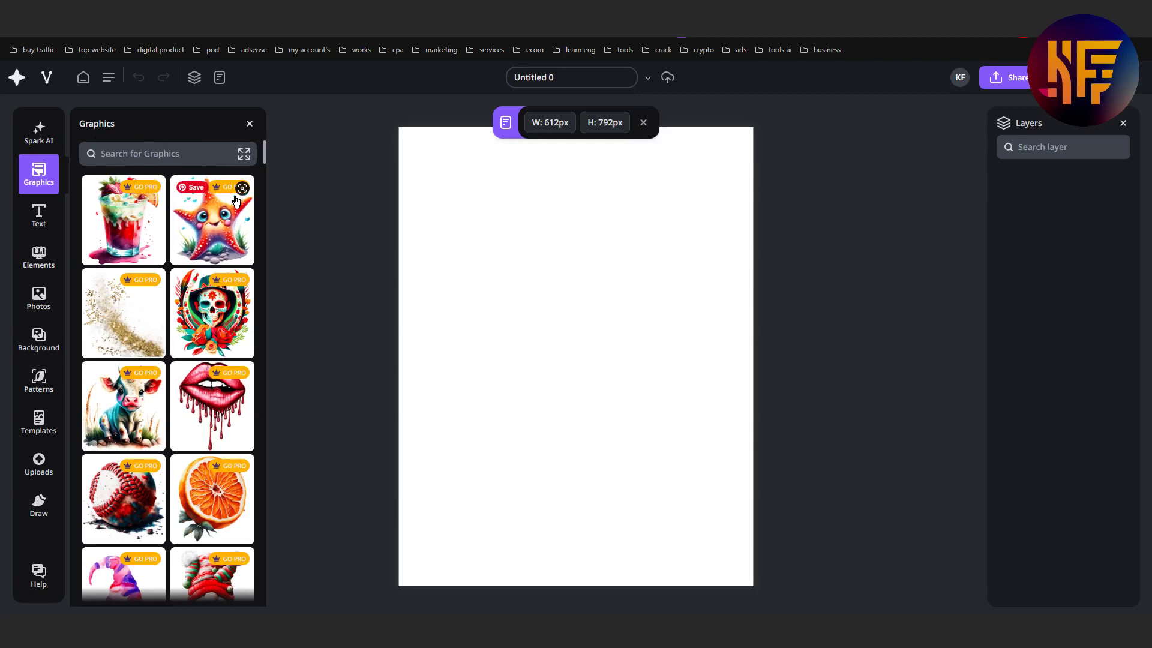
left_click(39, 218)
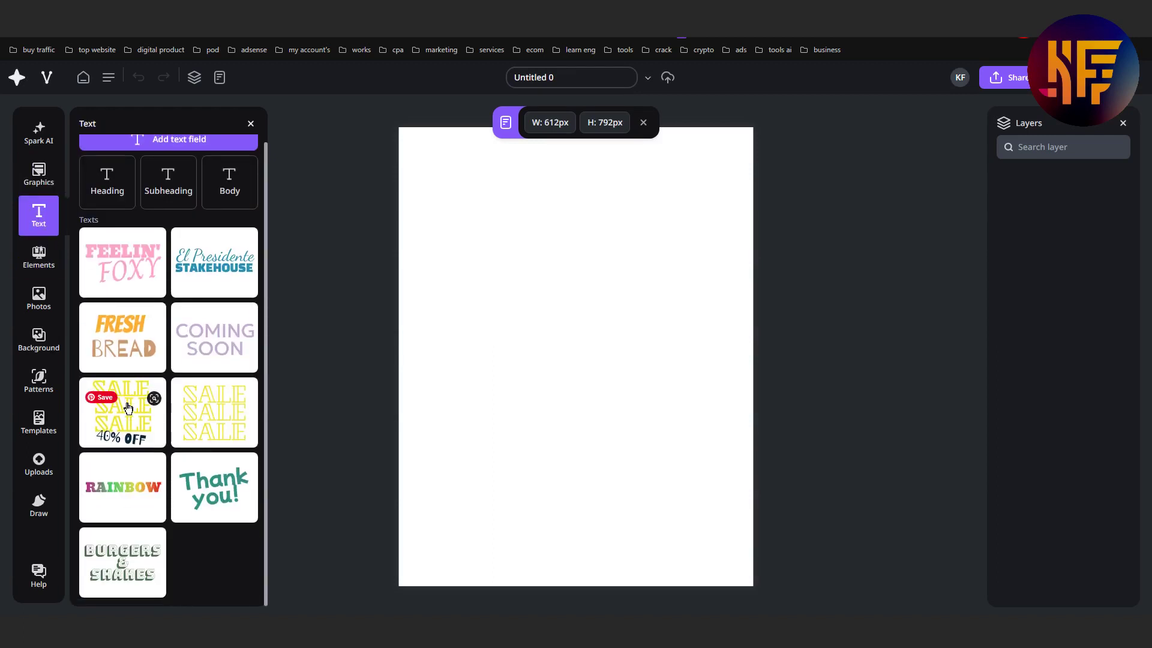
left_click(40, 257)
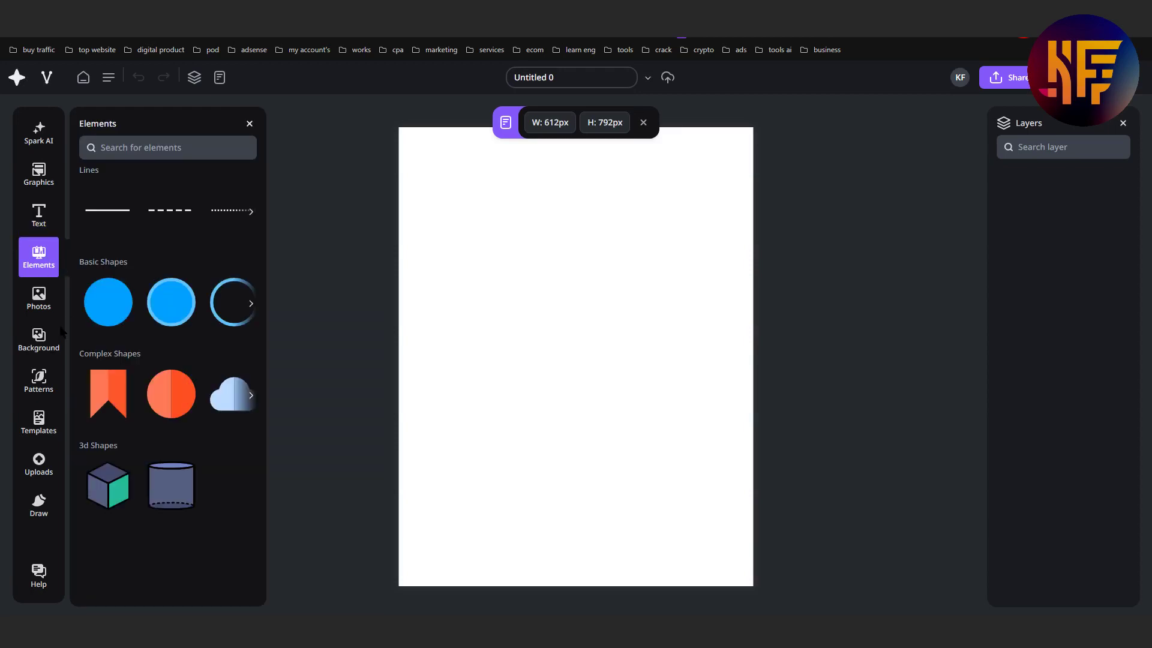
left_click(39, 308)
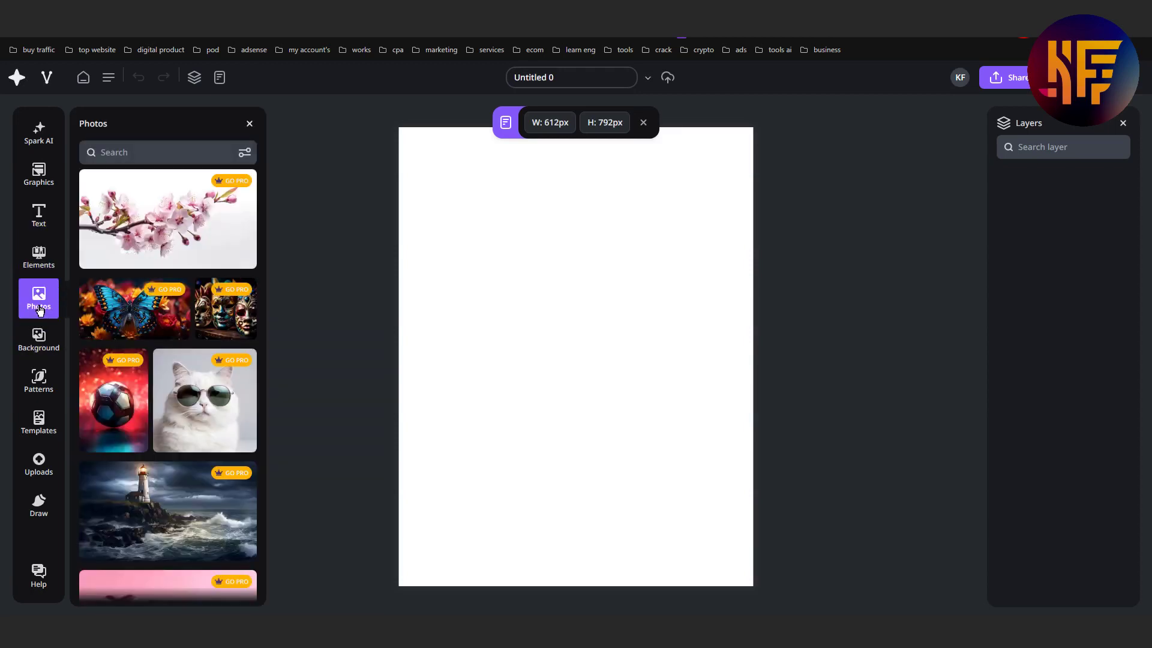
left_click(47, 353)
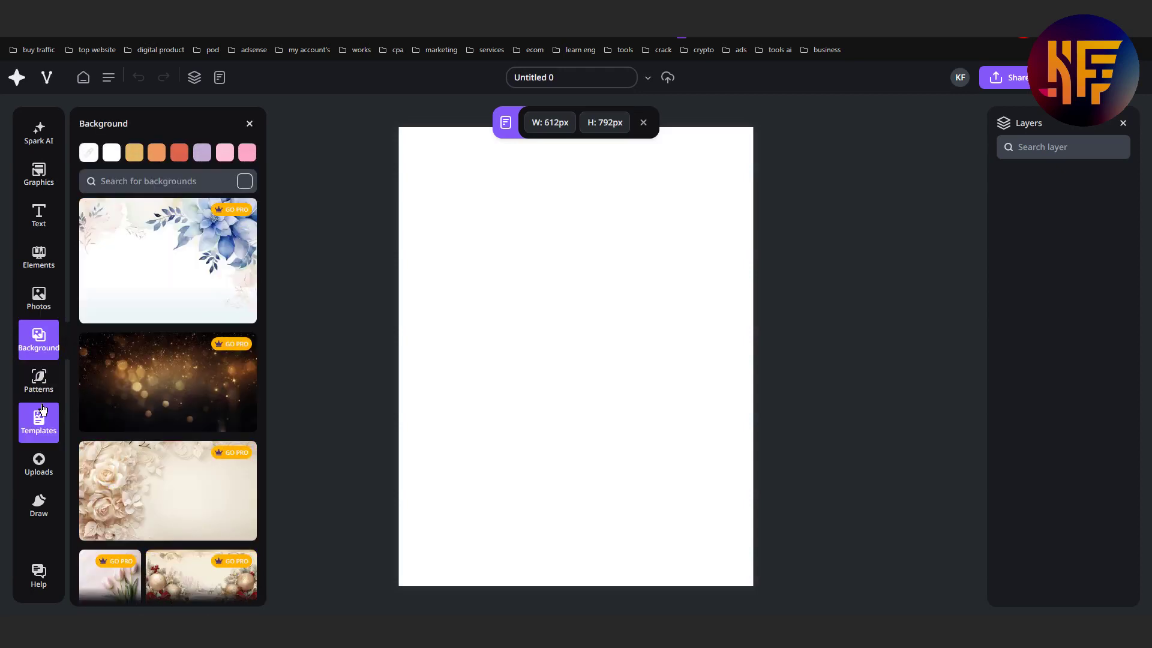
left_click(38, 382)
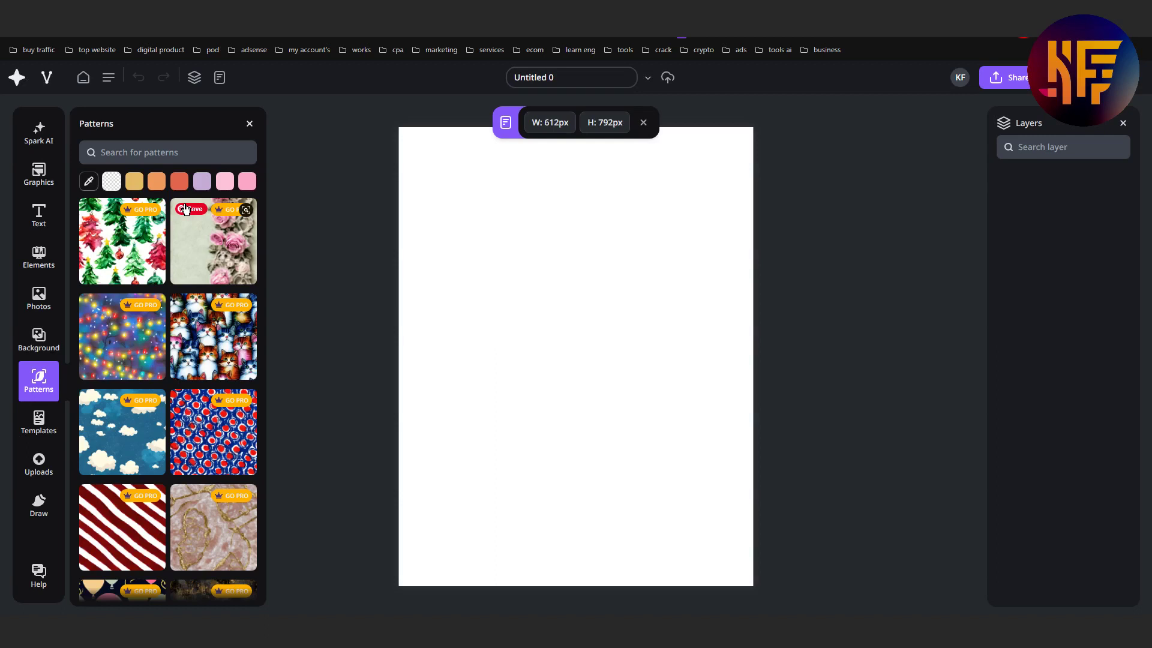
Step: Open the Studio license terms
left_click(109, 80)
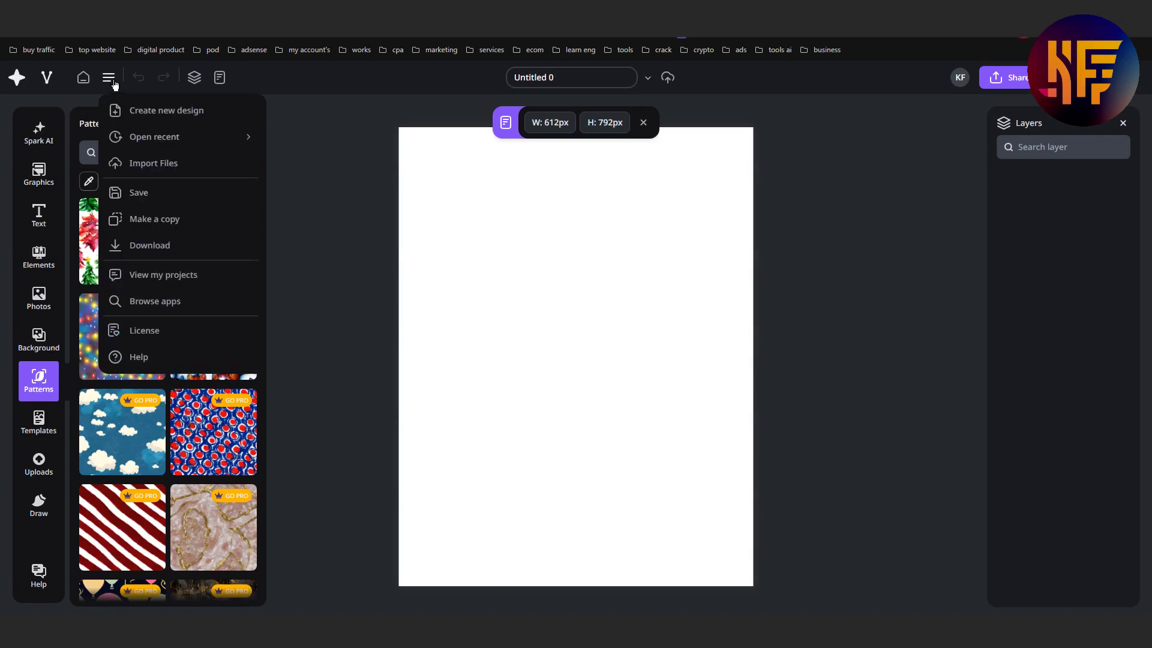
left_click(113, 81)
left_click(108, 81)
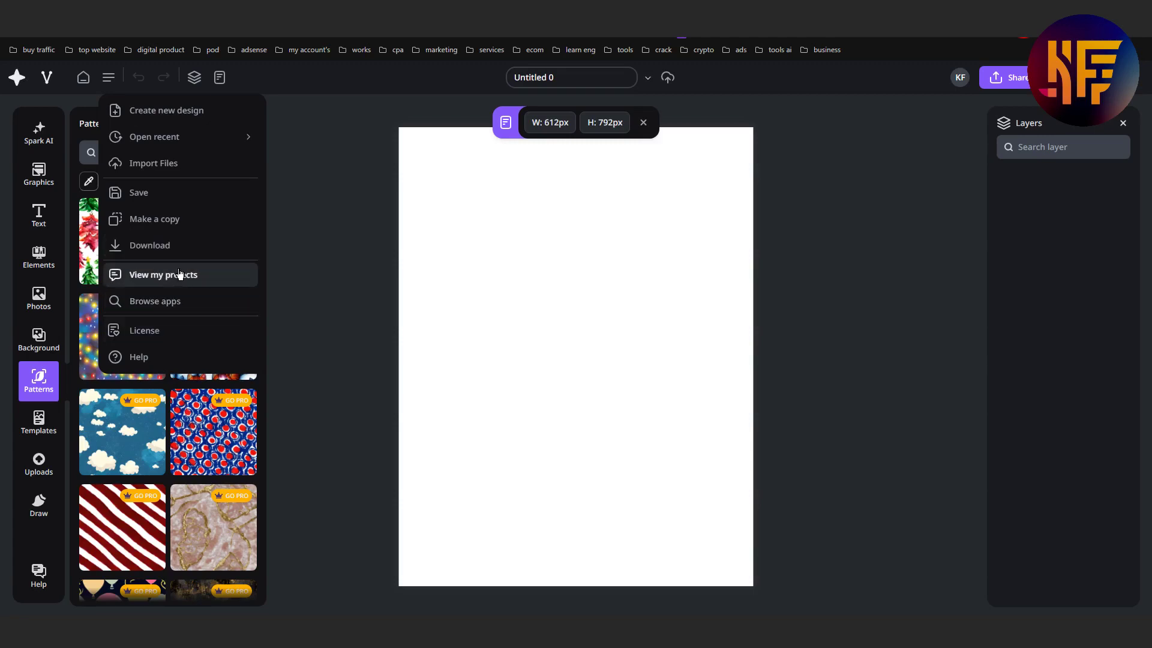
left_click(160, 338)
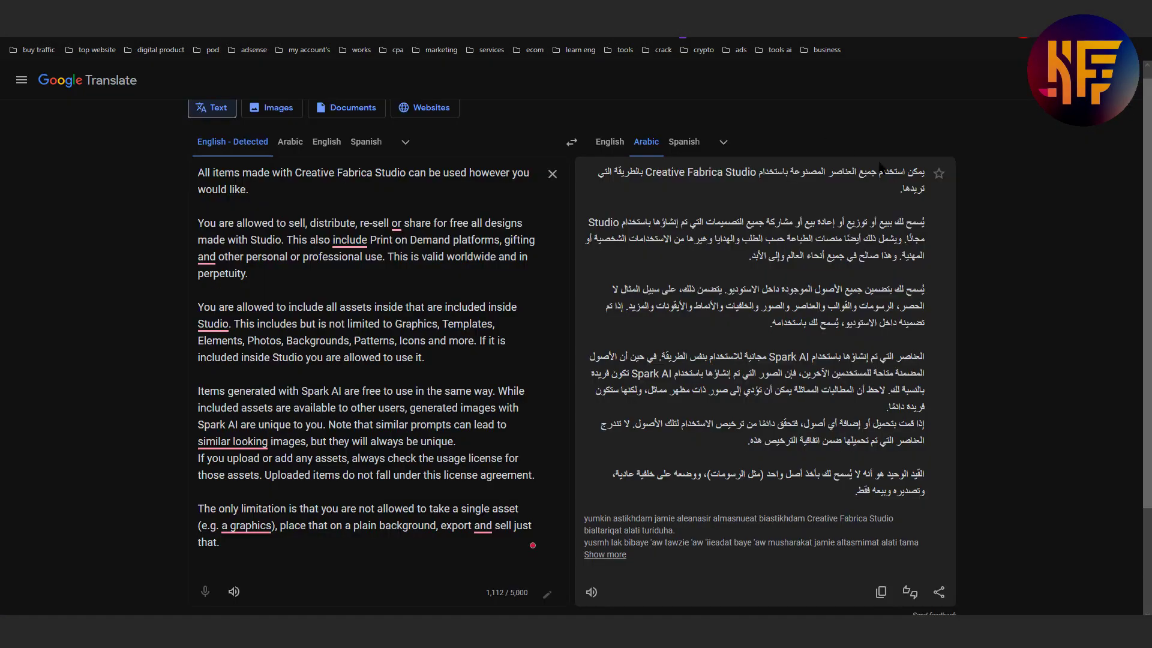
Step: Switch to Google Translate and read the Arabic translation of the license terms, covering asset use, Spark AI items and the resale limitation
scroll(910, 234, "up", 3)
scroll(910, 234, "up", 1)
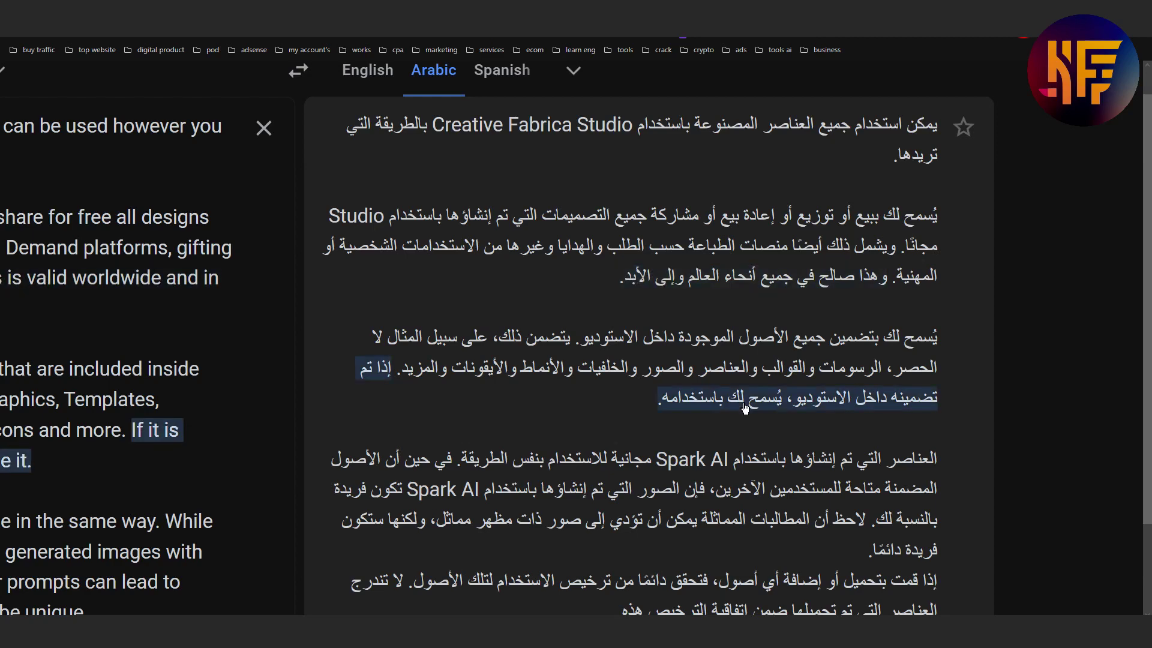
scroll(744, 408, "down", 1)
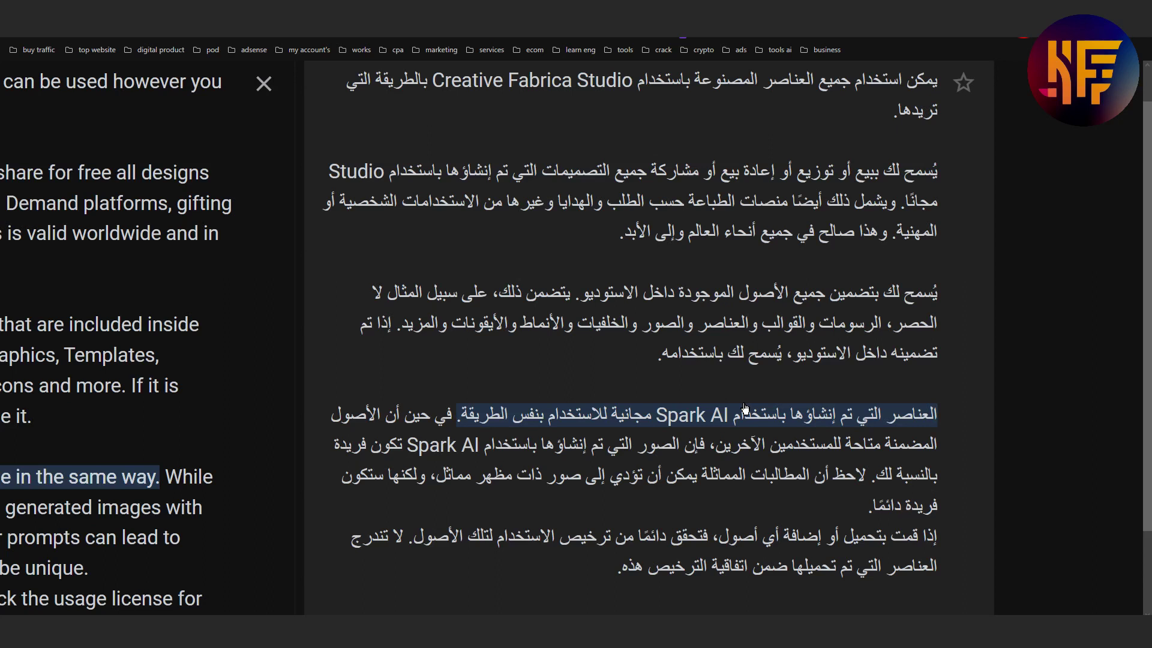
scroll(745, 408, "down", 2)
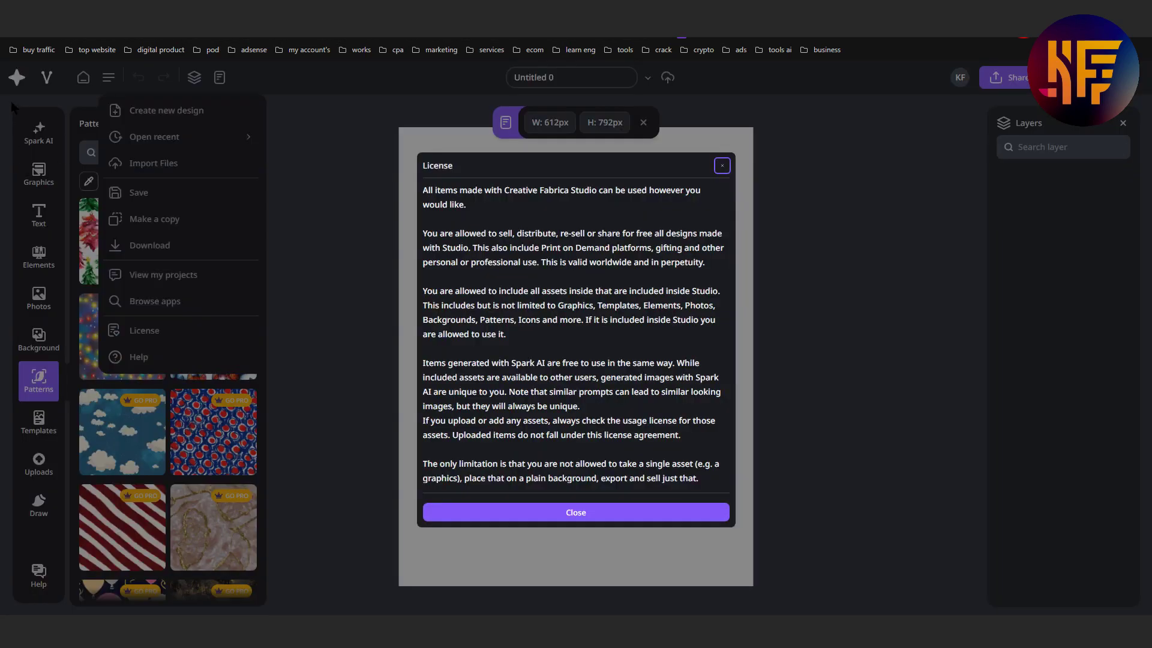
left_click(329, 185)
left_click(330, 184)
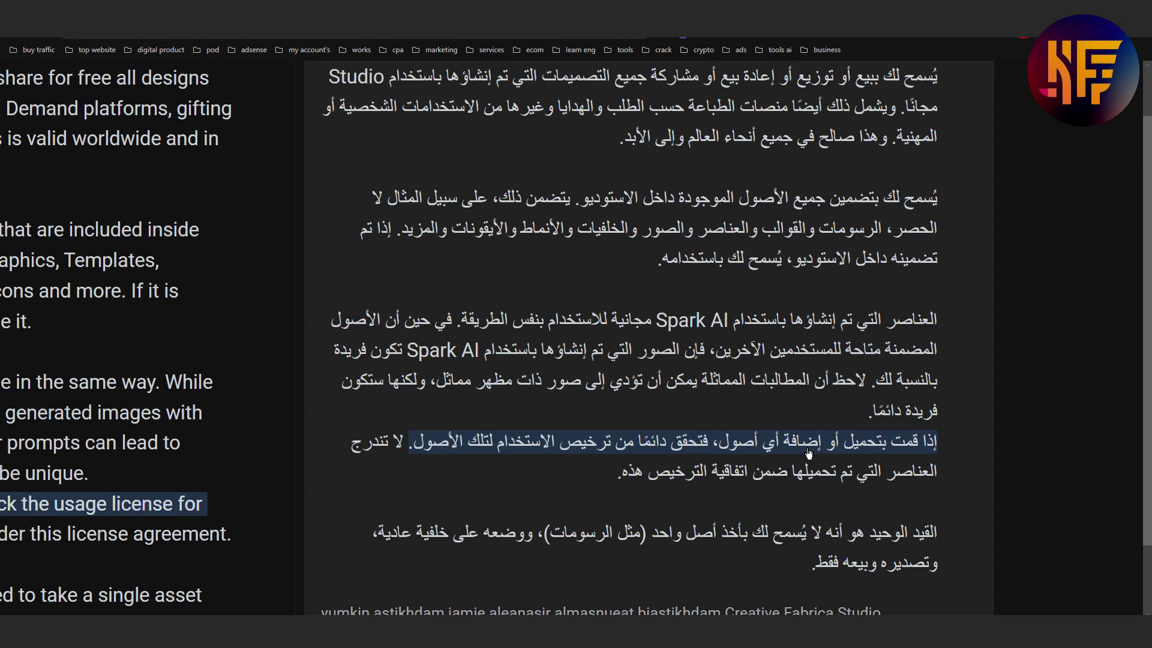
scroll(808, 454, "down", 2)
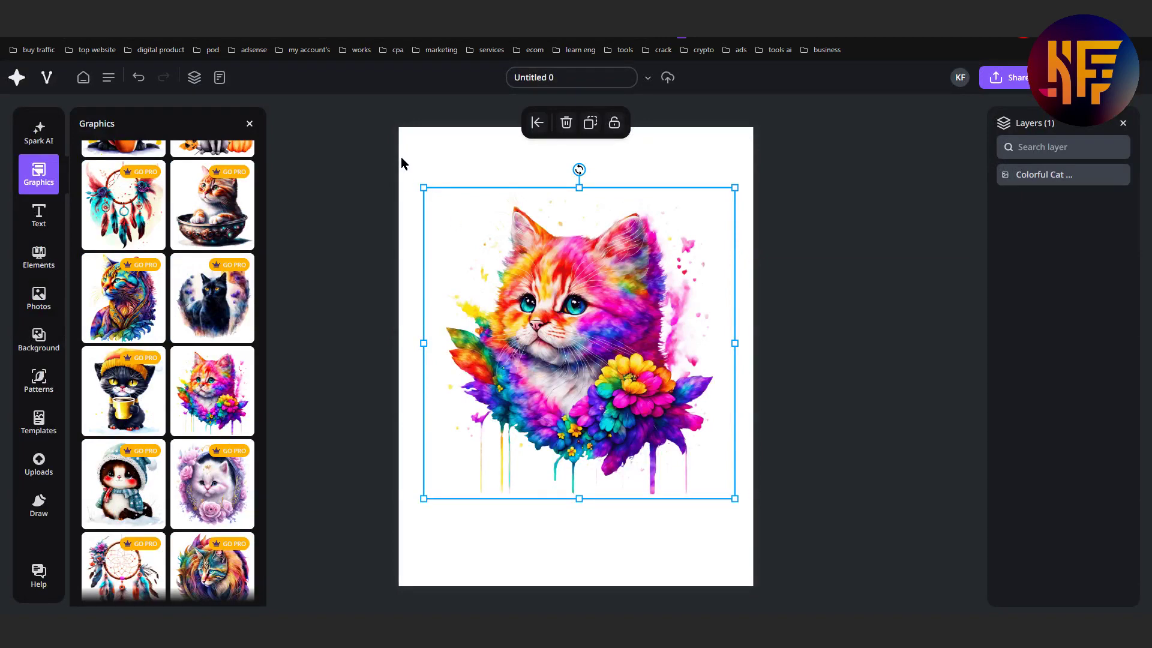
Step: Move the colorful cat graphic around the page, place it near the center and deselect it
left_click(474, 159)
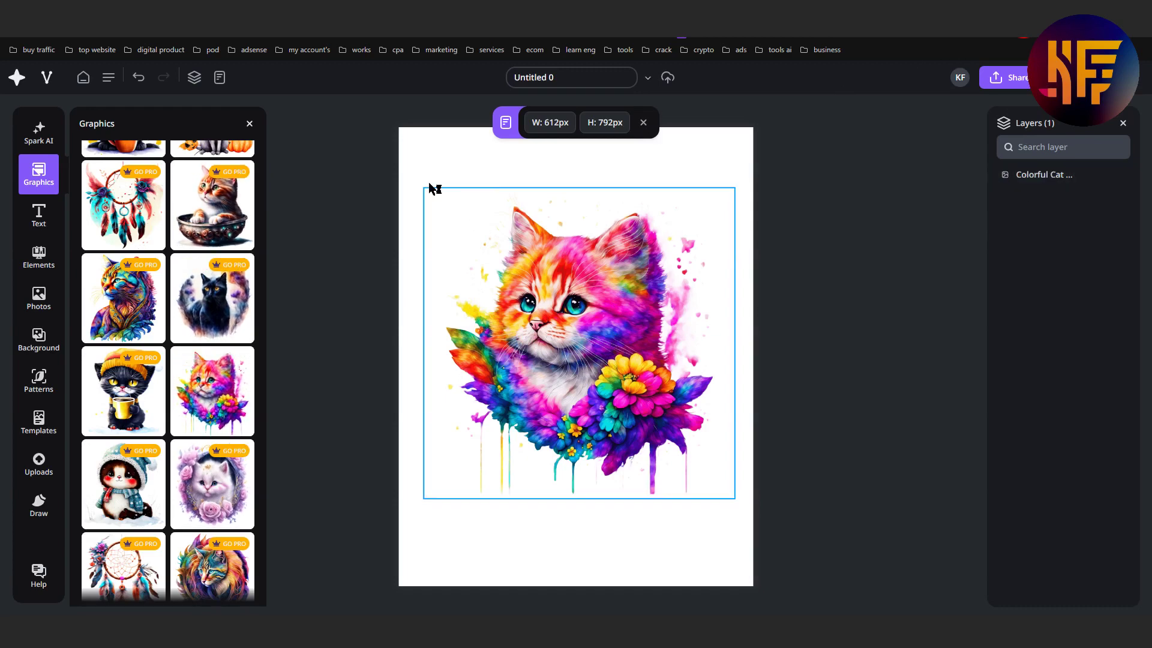
left_click(452, 495)
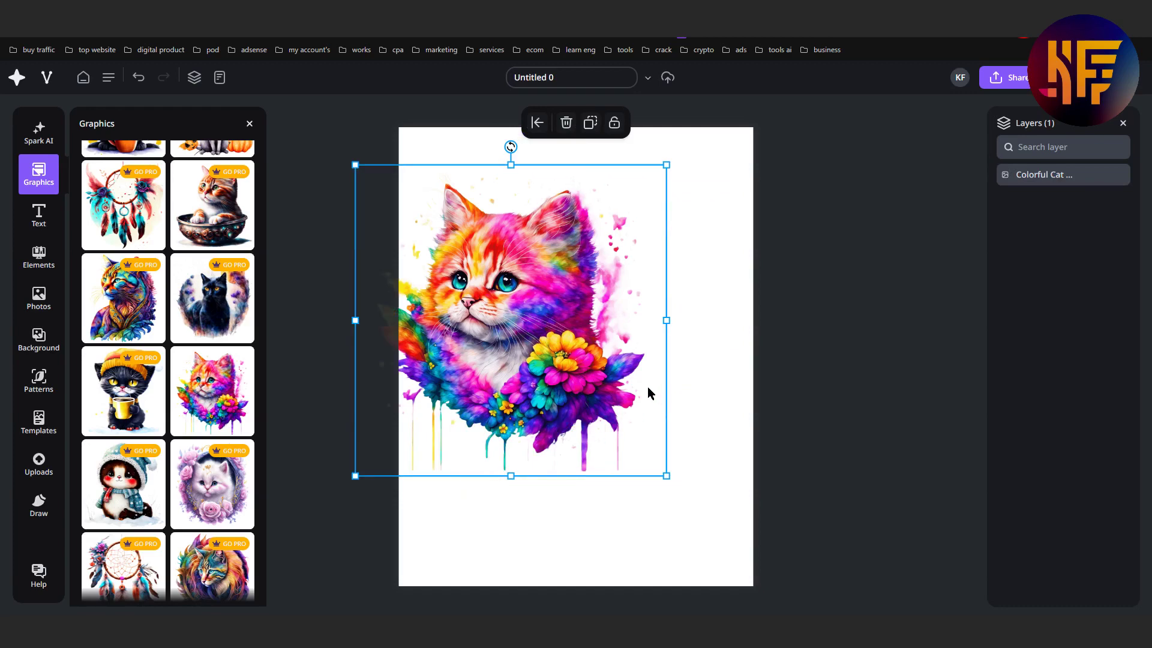
left_click_drag(543, 337, 602, 368)
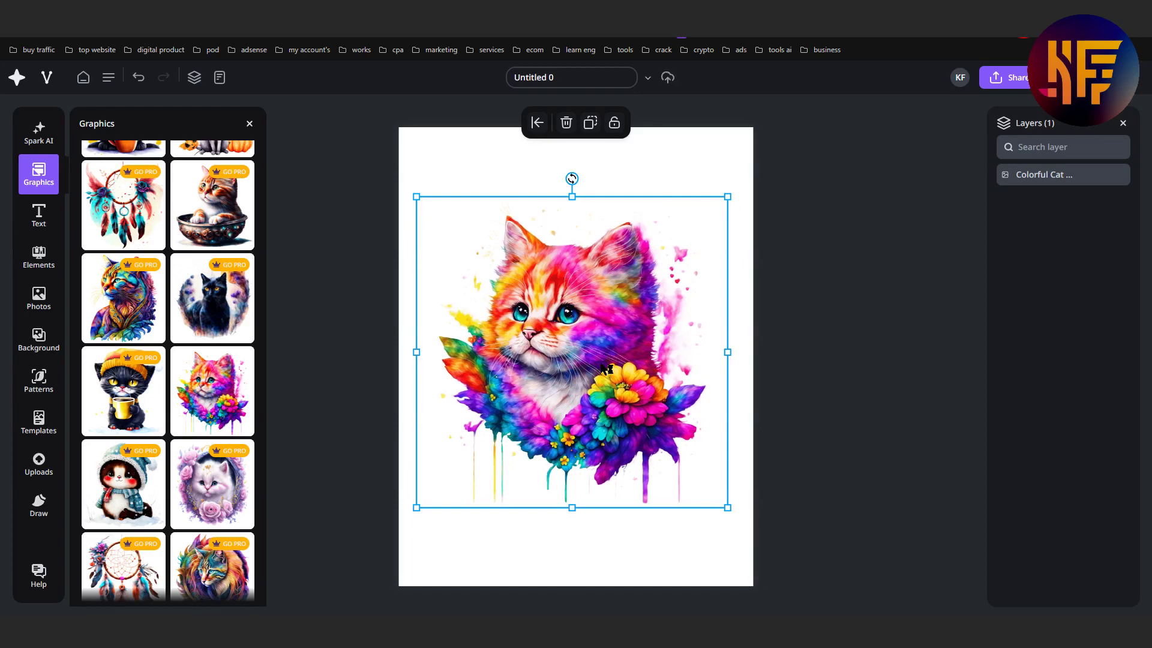
left_click(886, 326)
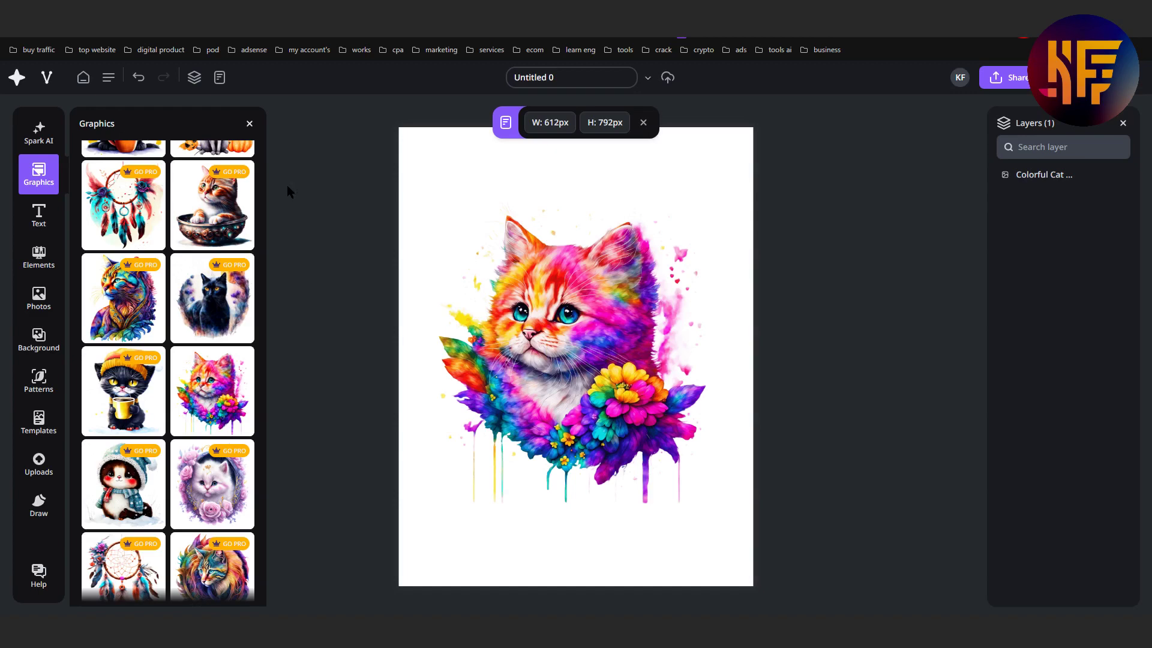
Step: Add the grey cat with the witch hat and pumpkins from the CAT graphics and place it in the page's lower-left corner
scroll(210, 210, "up", 3)
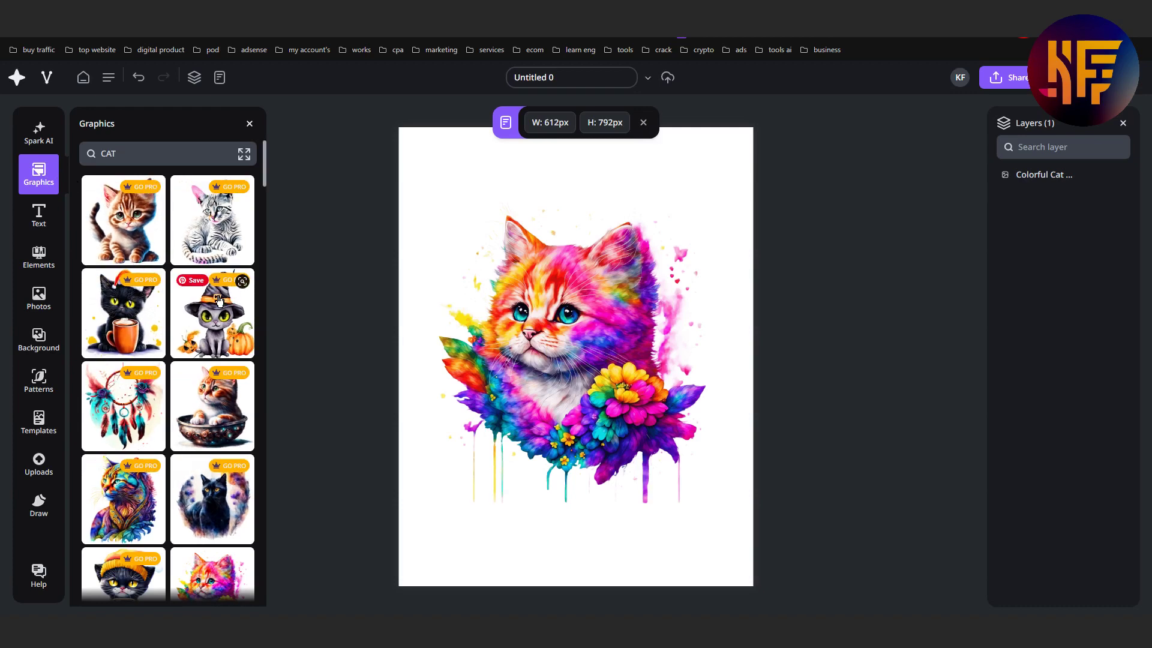
left_click(236, 334)
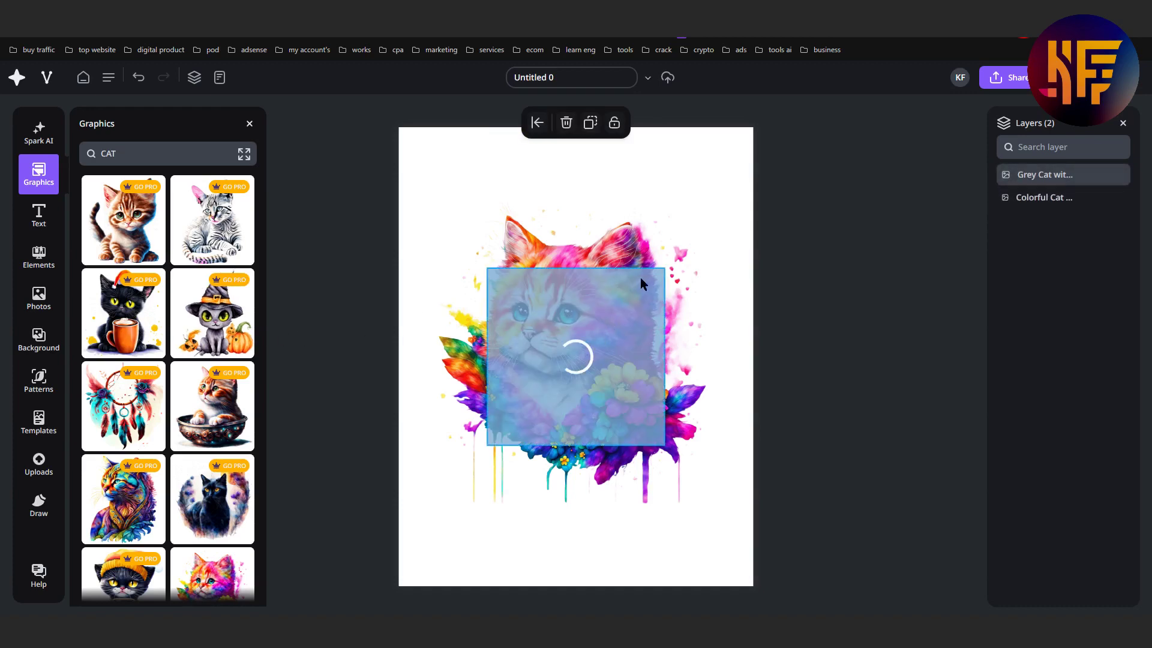
left_click_drag(552, 386, 466, 511)
left_click(661, 485)
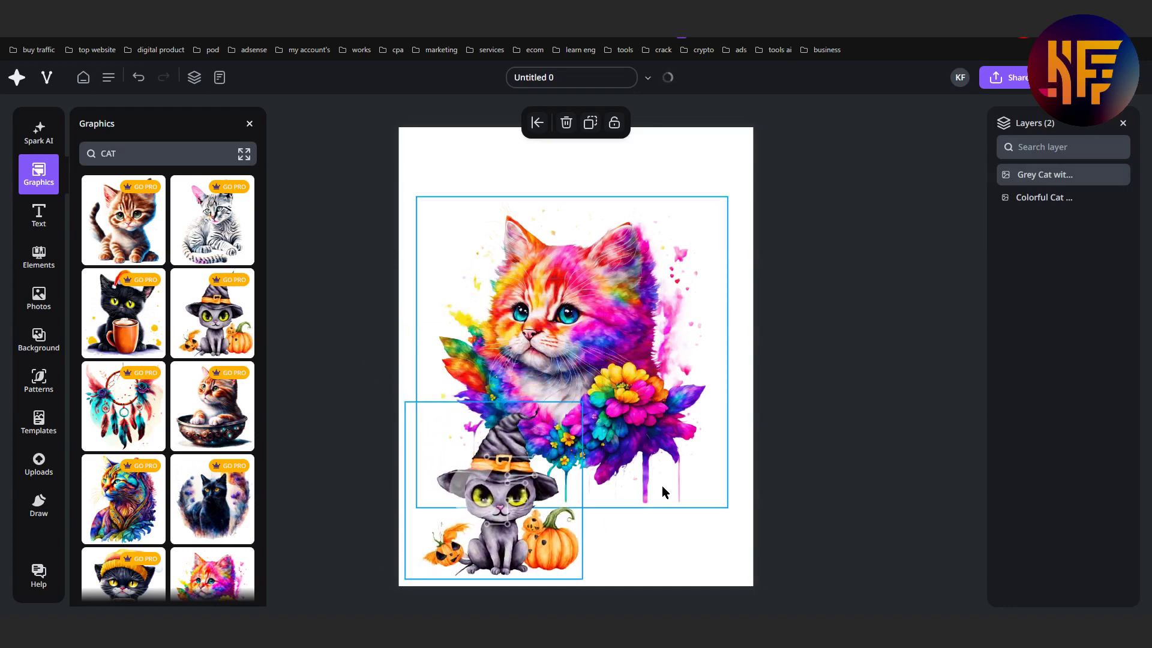
left_click(667, 527)
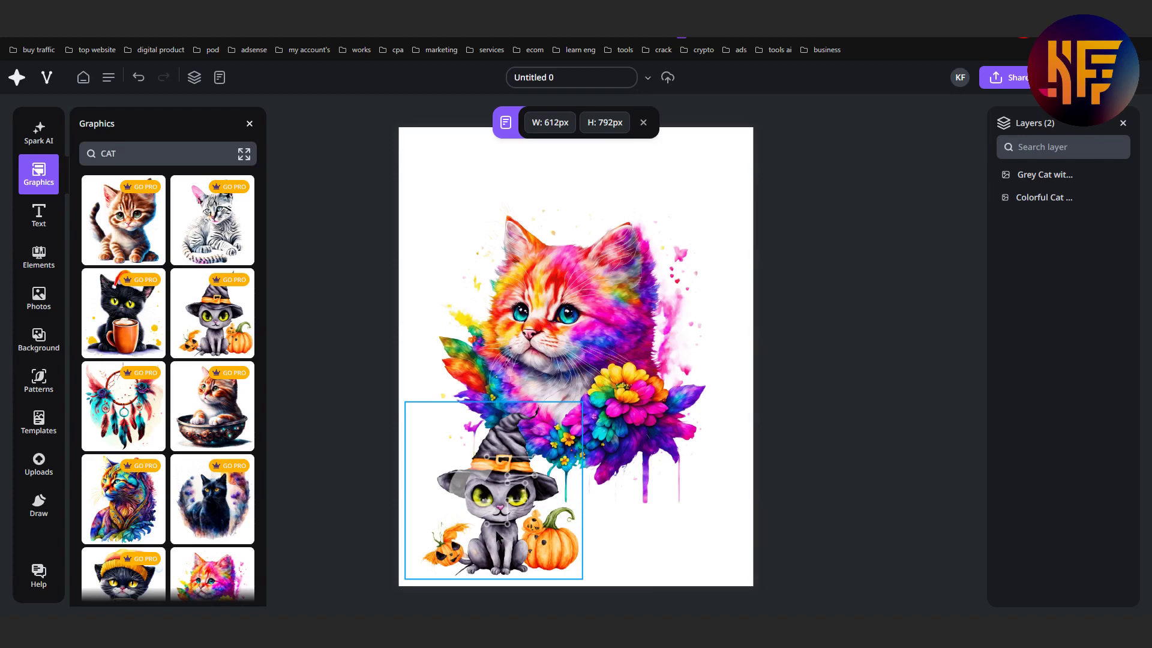
Step: Try the brown kitten graphic over the colorful cat's face, compare it with the grey cat up close, and delete the kitten
left_click(155, 236)
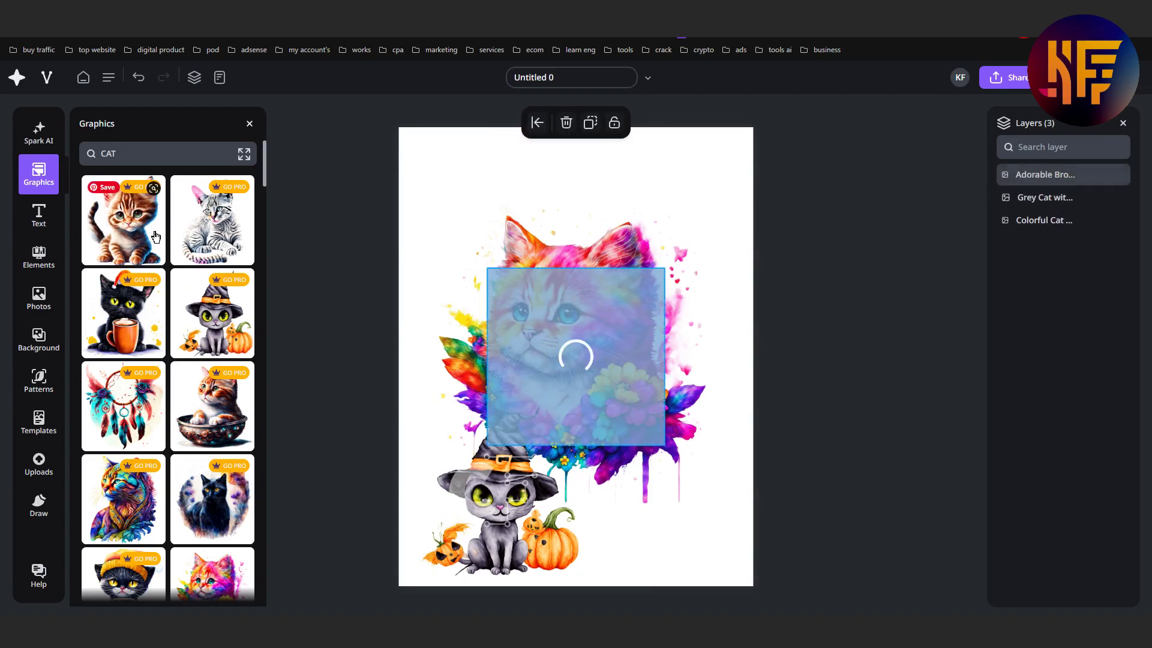
left_click_drag(568, 355, 603, 323)
scroll(601, 322, "up", 3)
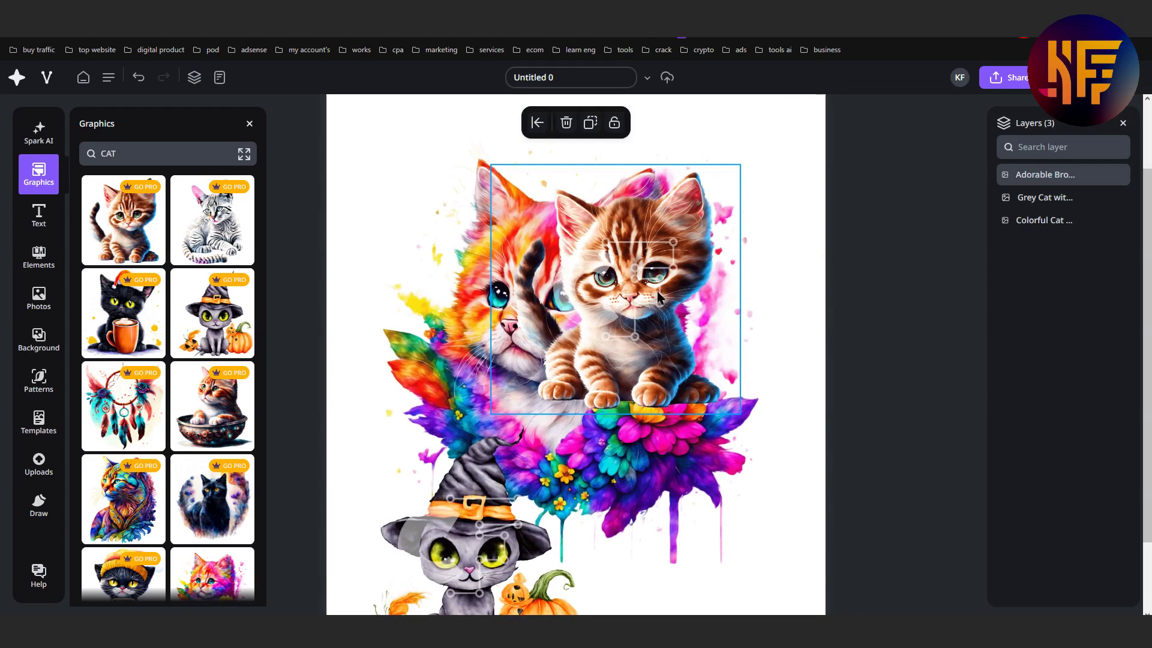
left_click(454, 582)
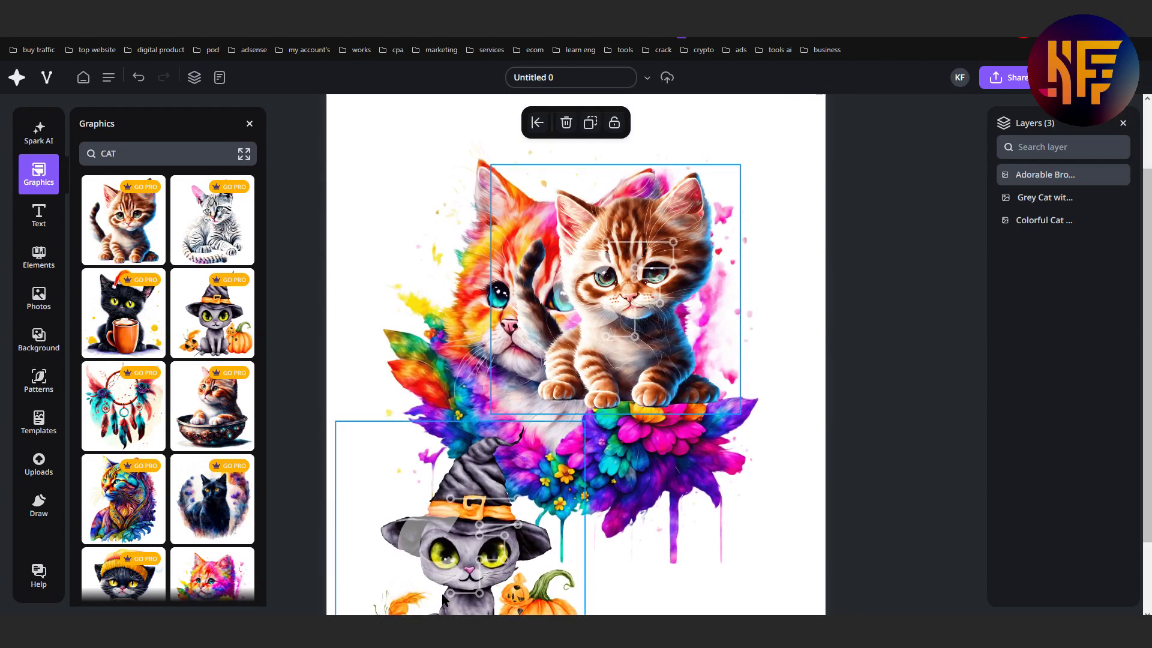
scroll(461, 567, "up", 3)
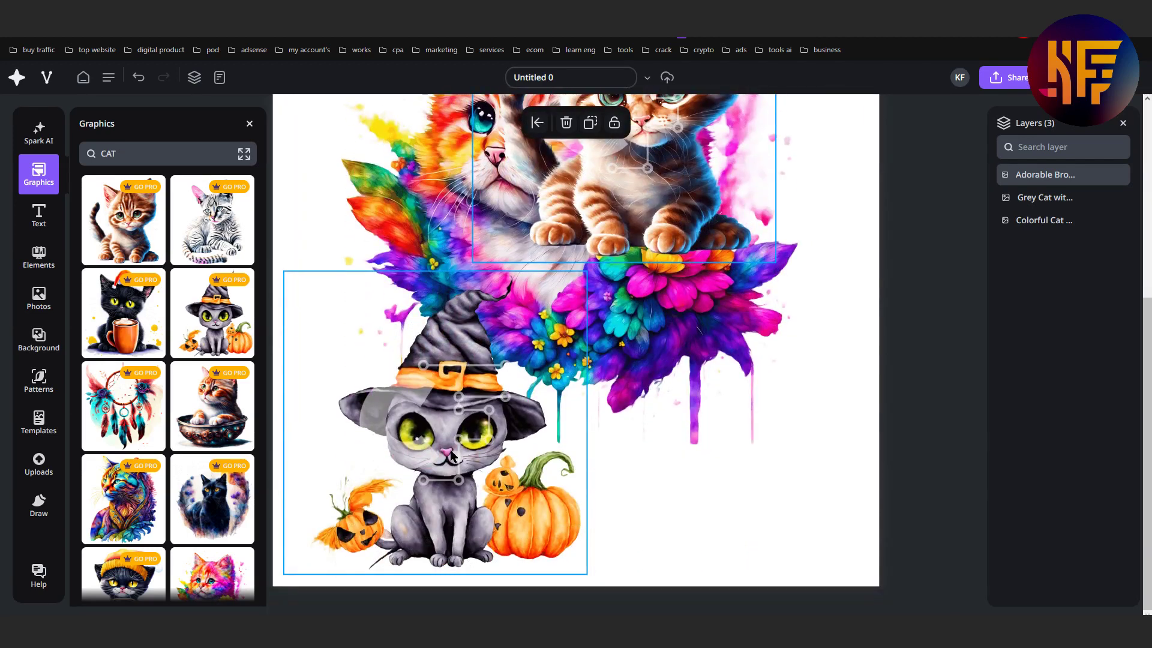
scroll(466, 559, "up", 3)
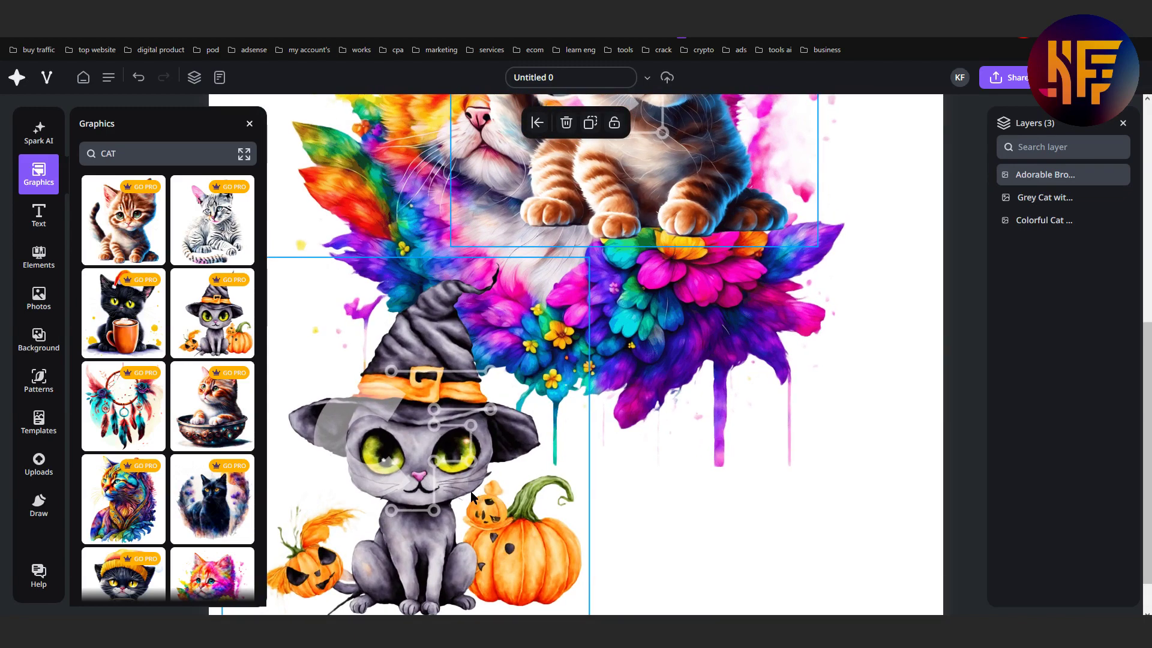
key("Delete")
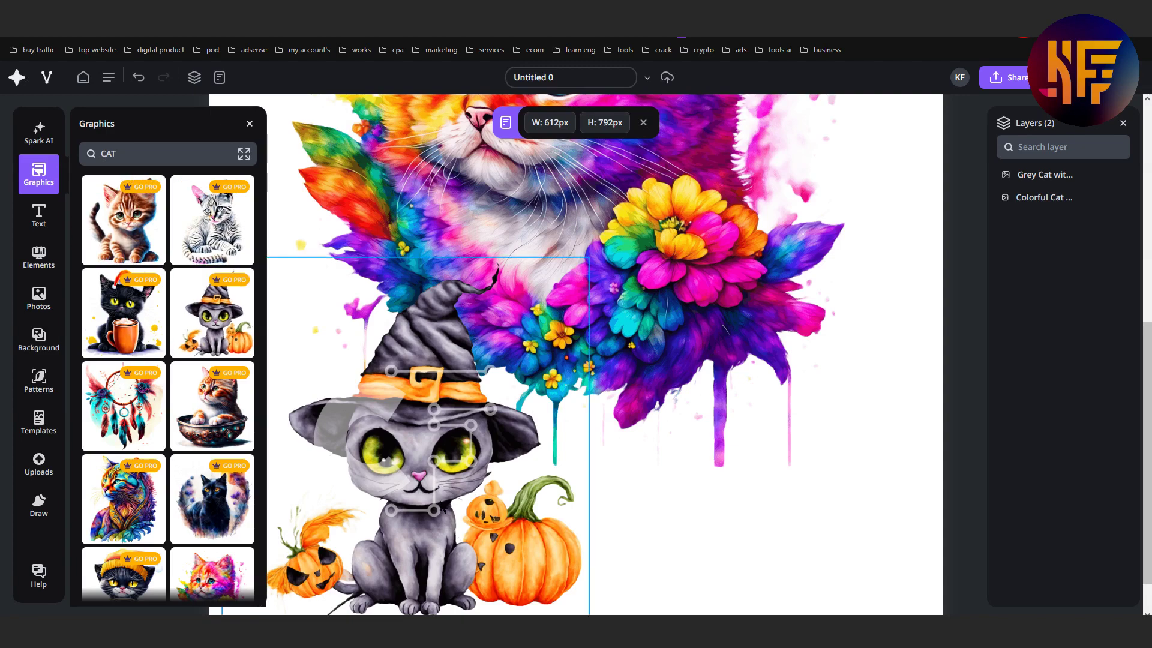
Step: Select the grey witch-hat cat and browse further through the CAT graphics to examine the available designs
left_click(444, 508)
scroll(152, 437, "down", 10)
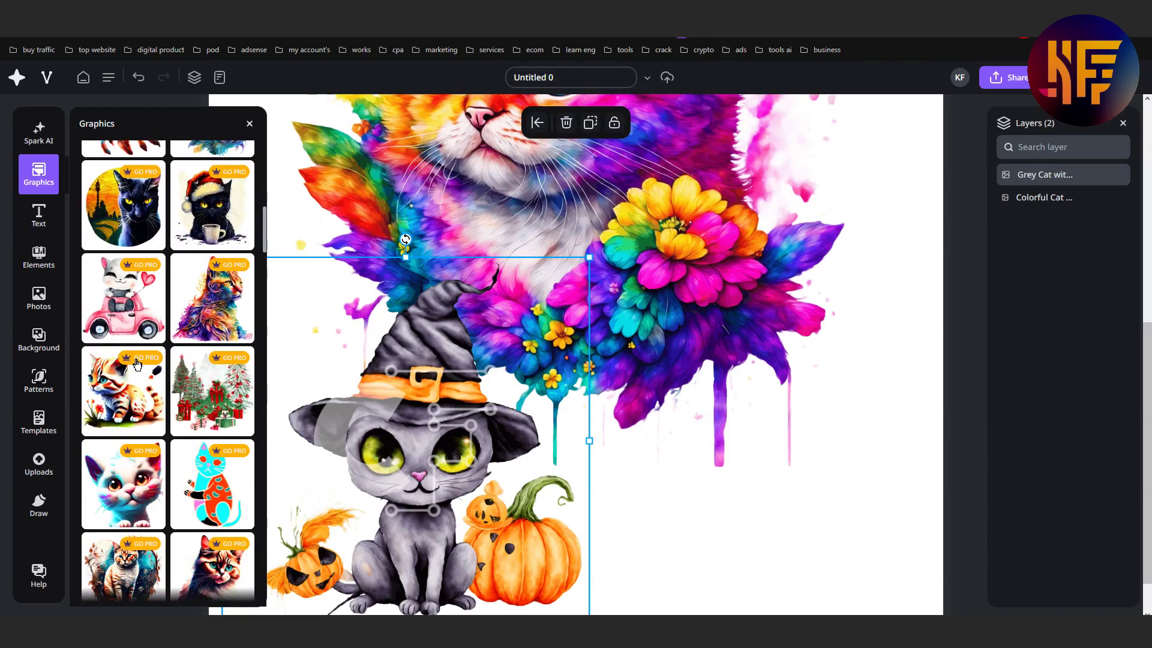
scroll(138, 480, "down", 10)
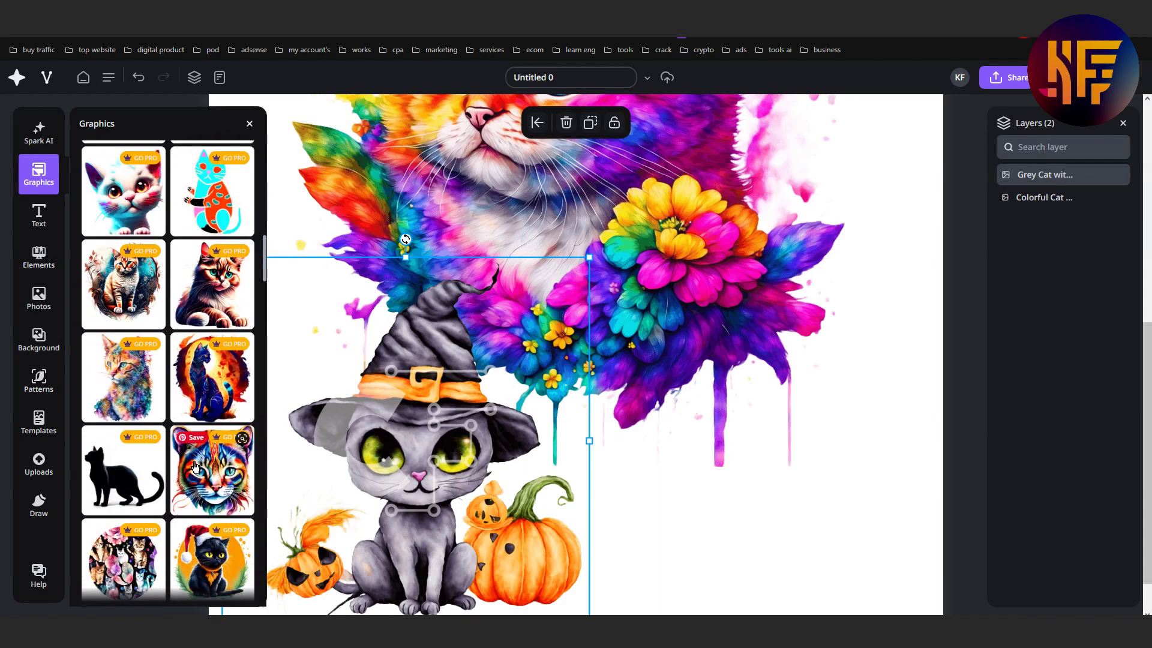
scroll(195, 465, "down", 2)
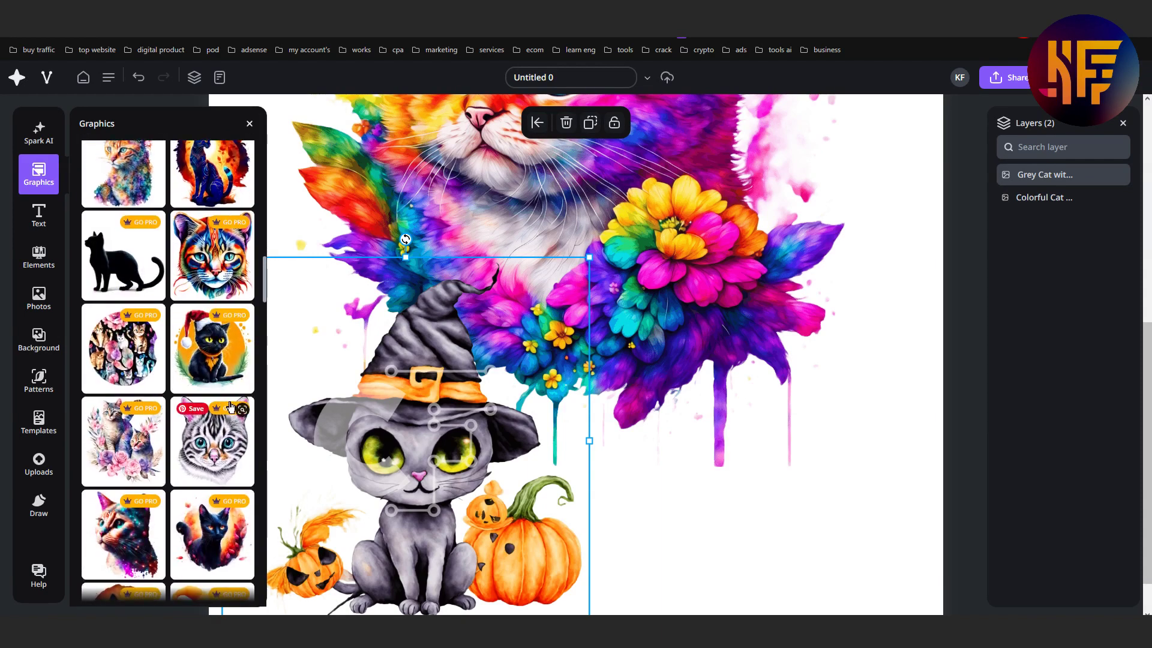
scroll(216, 415, "down", 5)
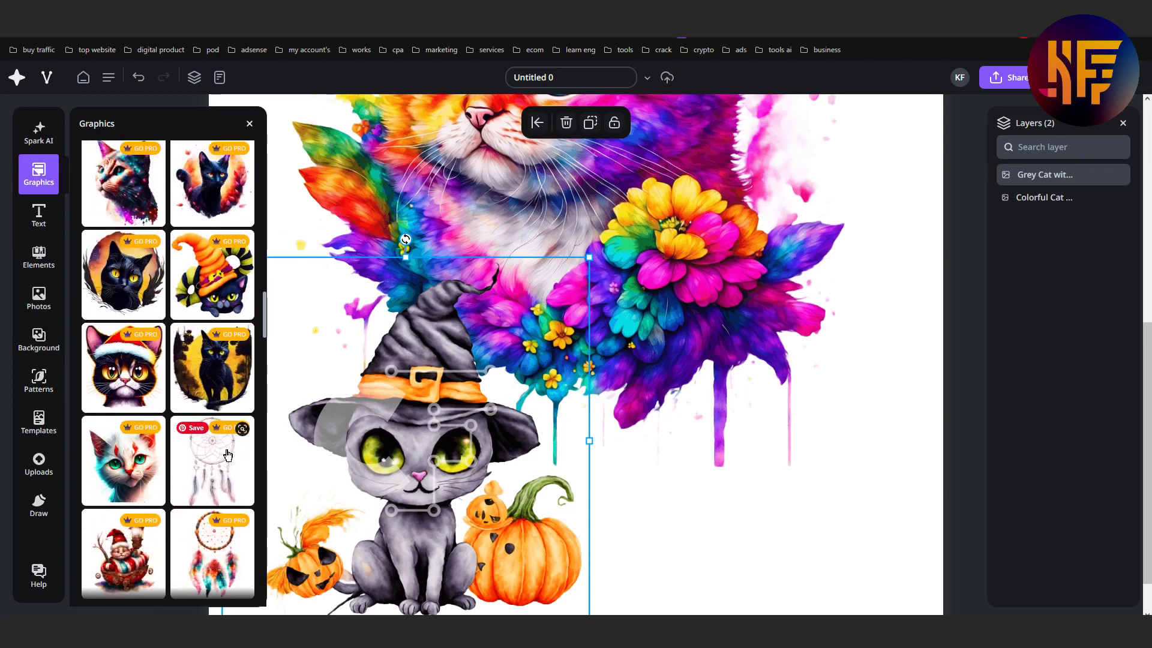
scroll(157, 442, "down", 6)
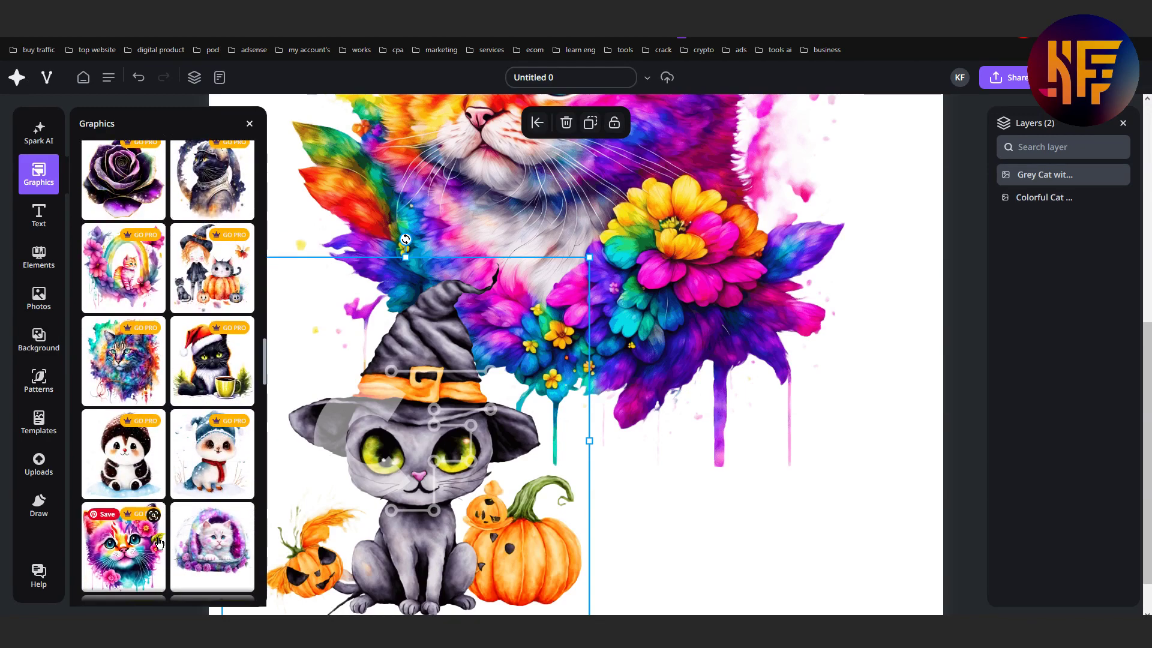
scroll(198, 384, "down", 4)
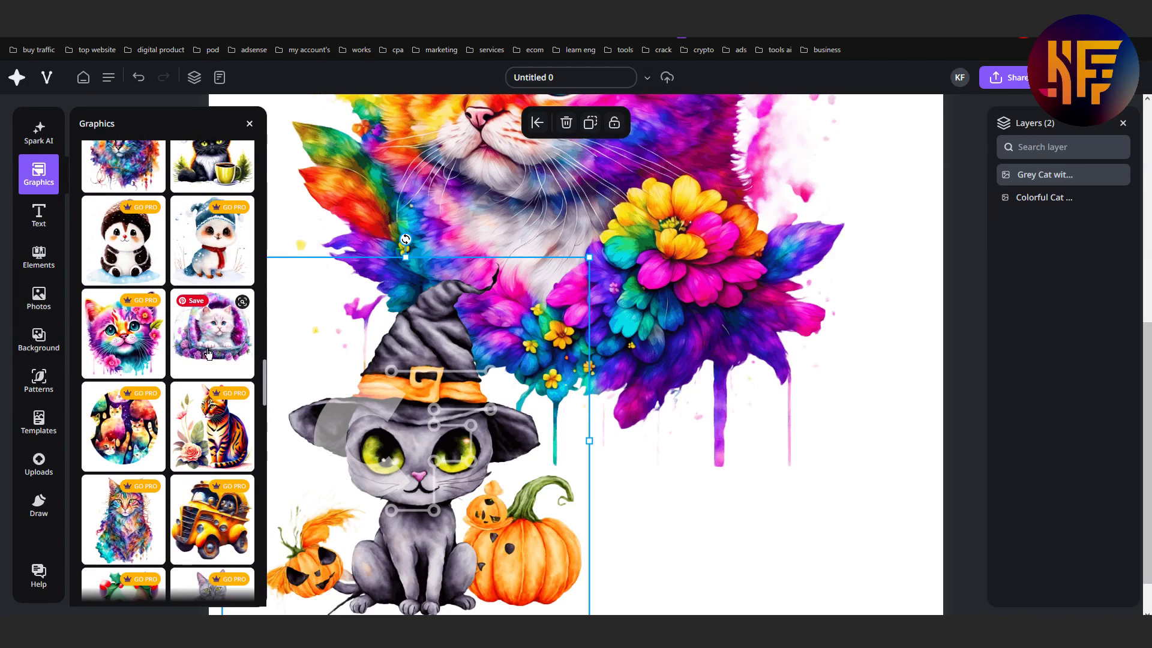
scroll(180, 444, "down", 8)
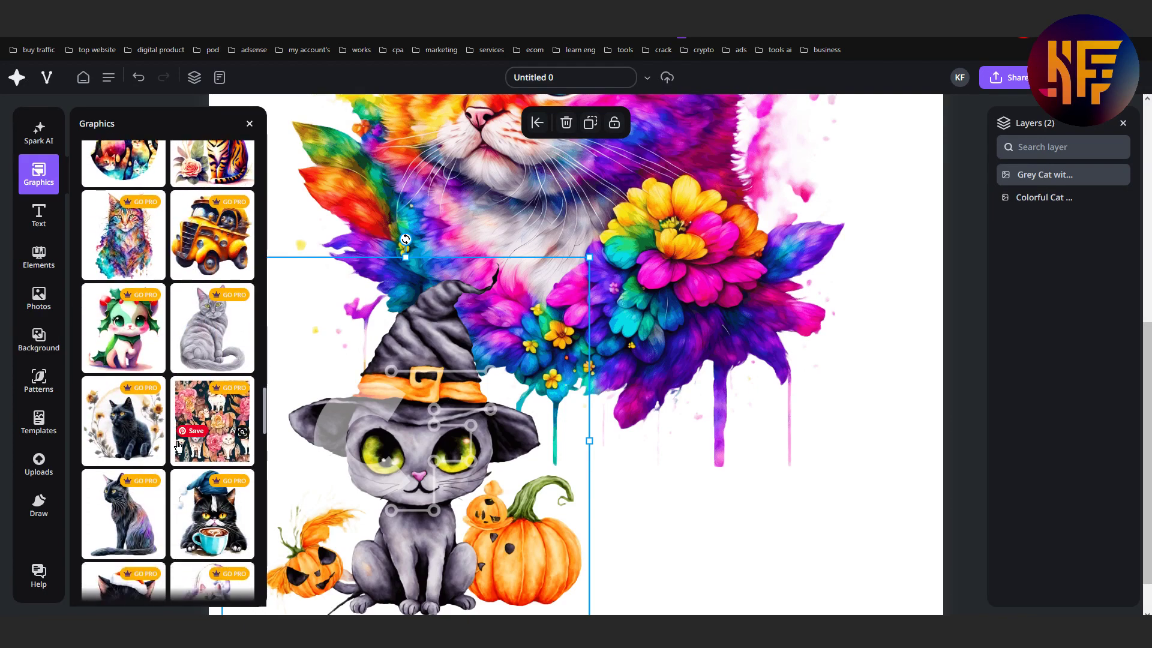
scroll(178, 445, "down", 6)
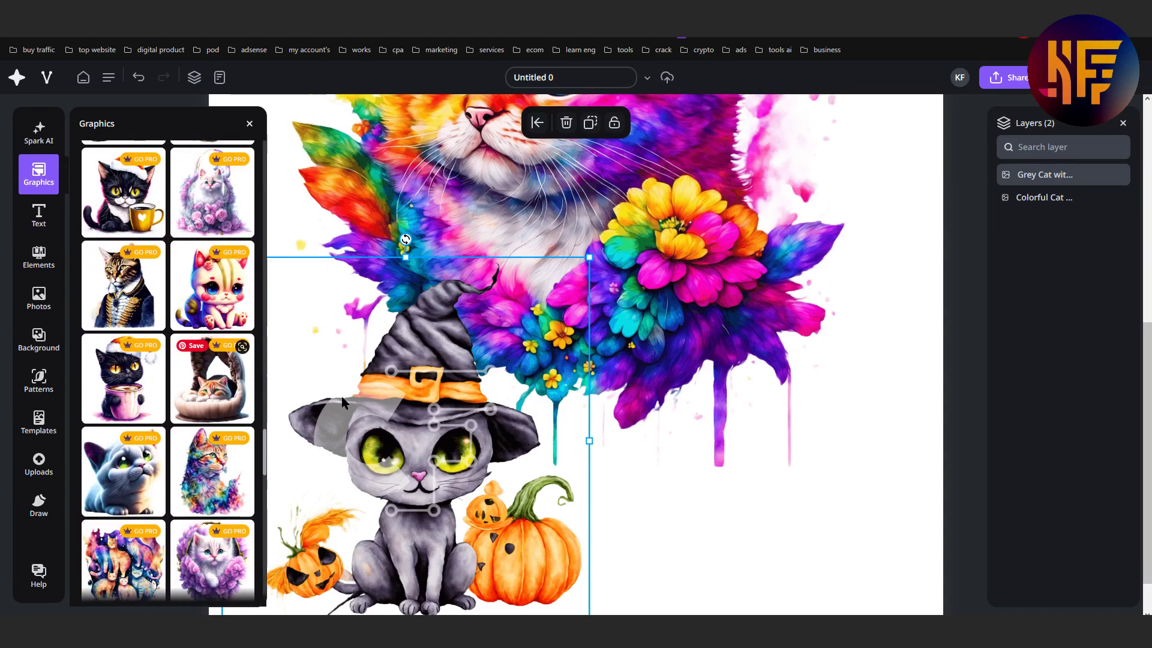
Step: Move the grey witch-hat cat closer to the page's center so all of its pumpkins sit over the colorful cat's lower area
left_click_drag(523, 553, 590, 516)
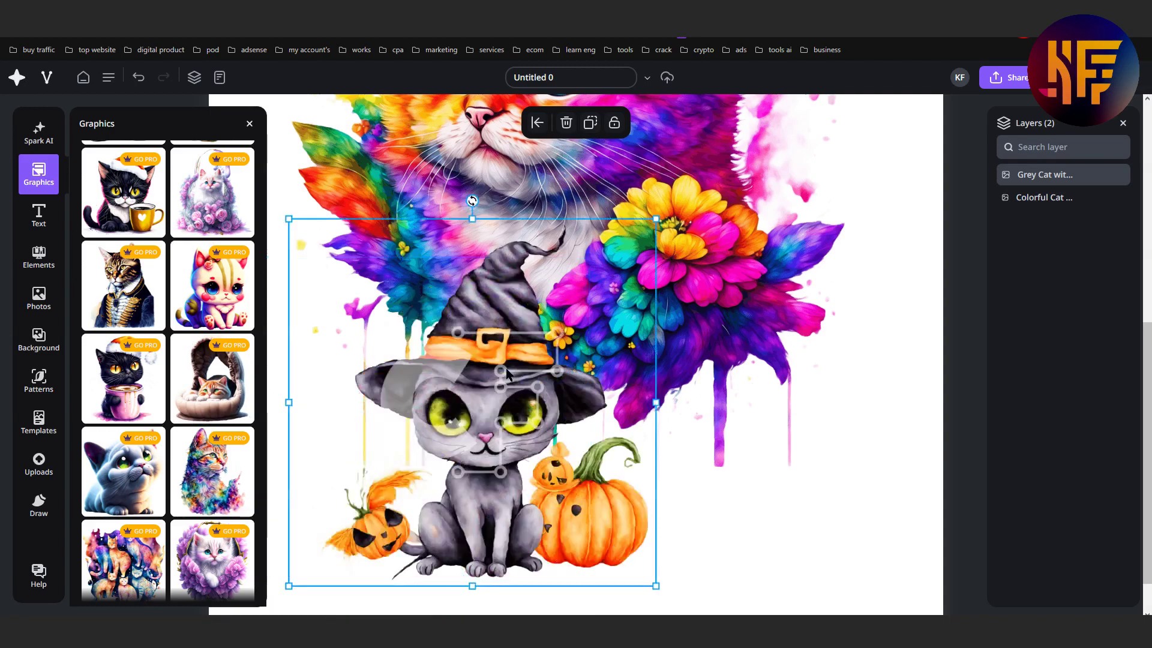
Step: Search the templates for LOGBOOK and clear the search to return to all templates
left_click(38, 422)
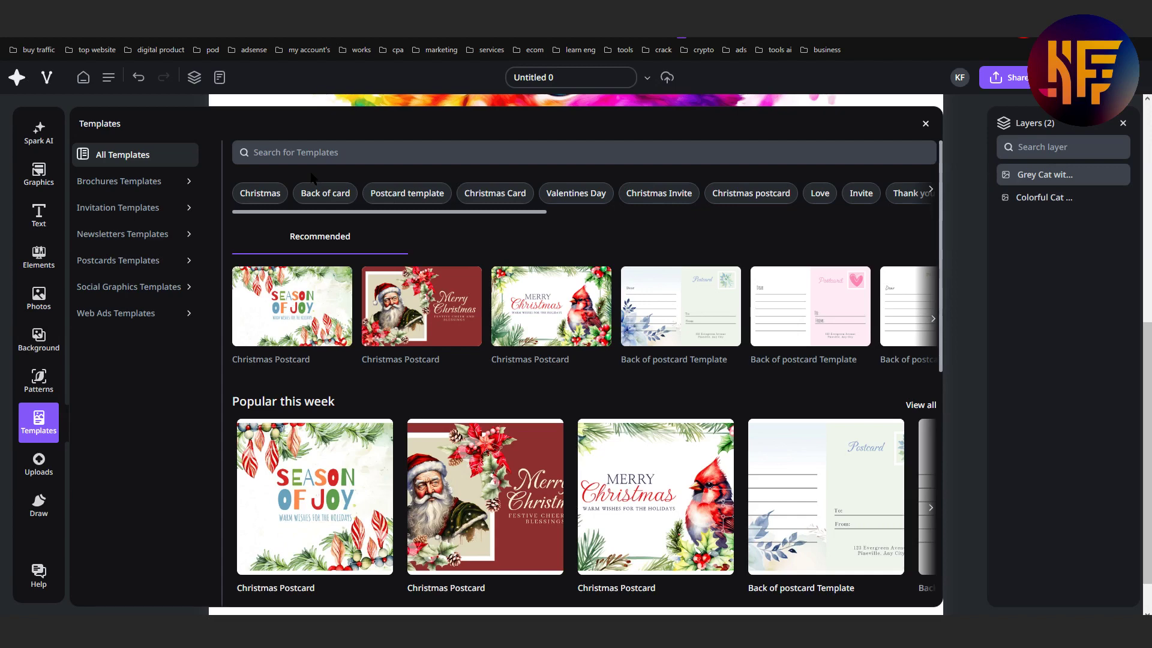
left_click(290, 155)
type("LOGBOOK")
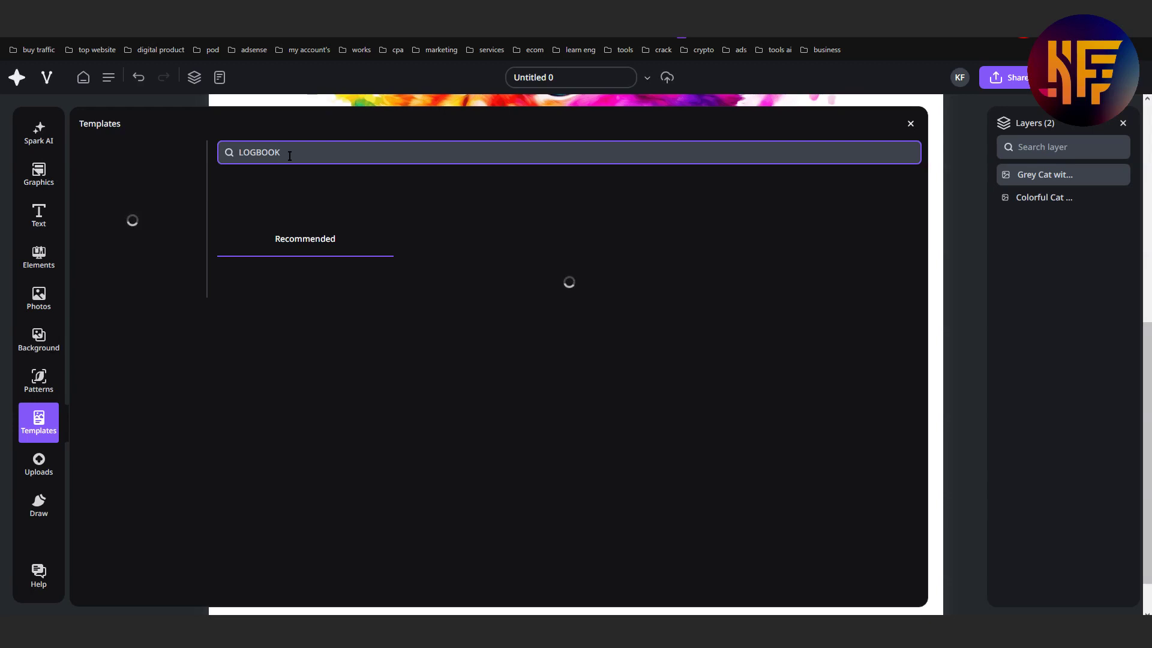
key("BackSpace")
key("BackSpace")
key("BackSpace")
key("BackSpace")
key("BackSpace")
key("BackSpace")
key("BackSpace")
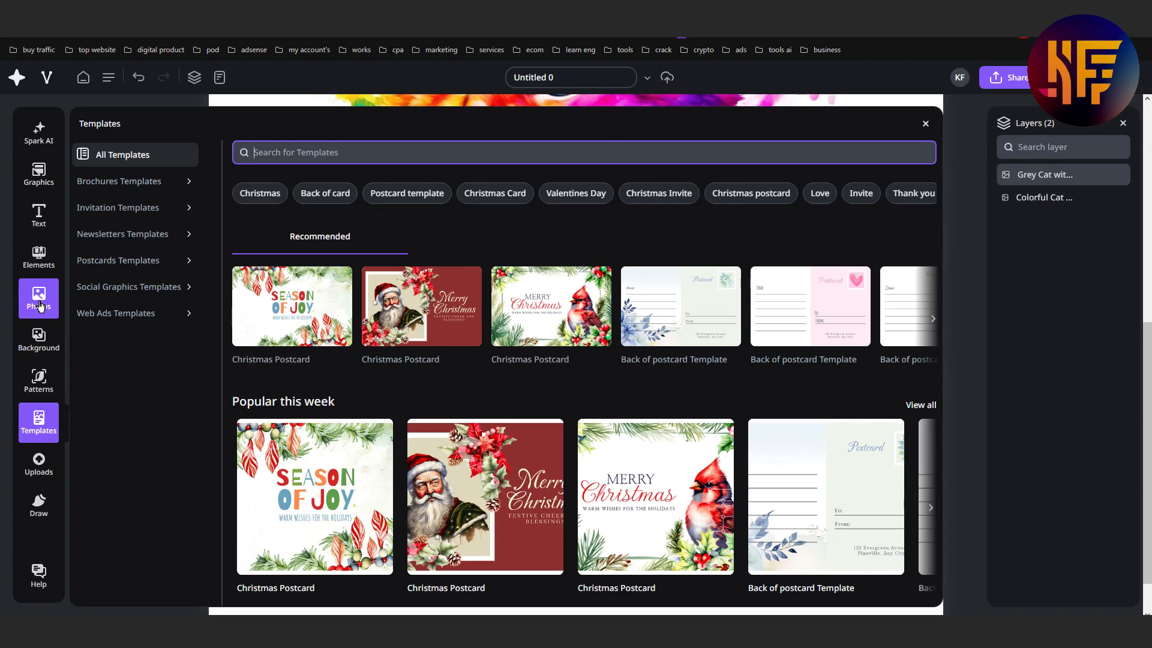
Step: Look over the available element shapes and the ready-made text designs
left_click(47, 249)
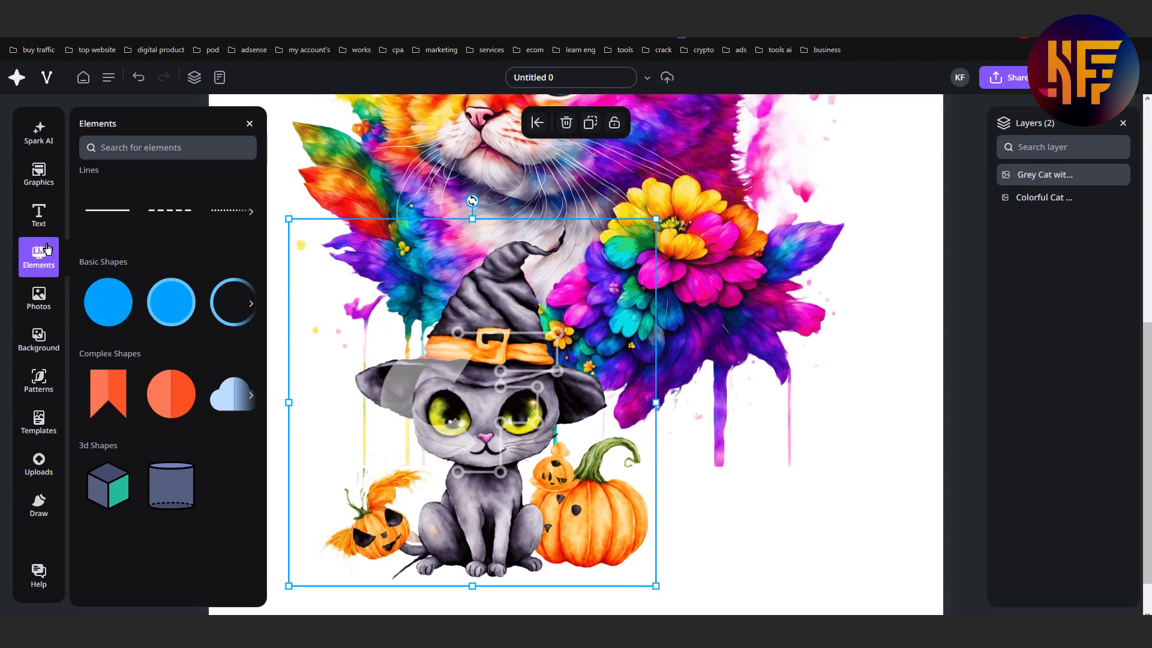
left_click(39, 214)
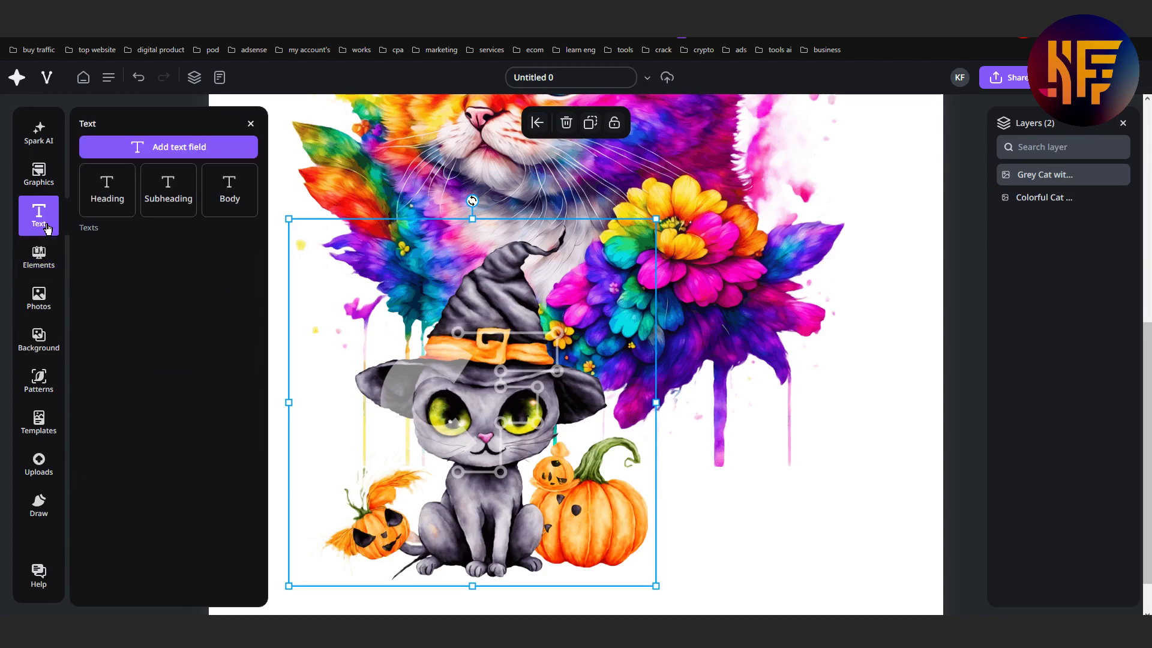
scroll(159, 398, "down", 1)
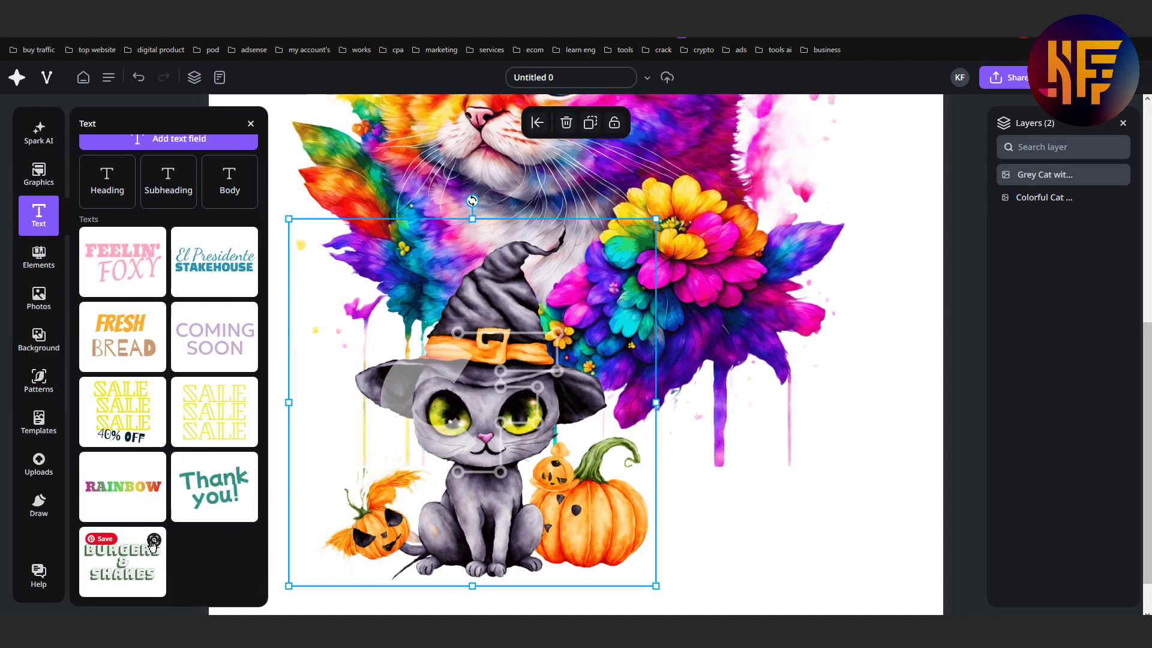
Step: Browse the basic shapes, add a solid straight line, and place it just below the colorful cat's chin
left_click(39, 257)
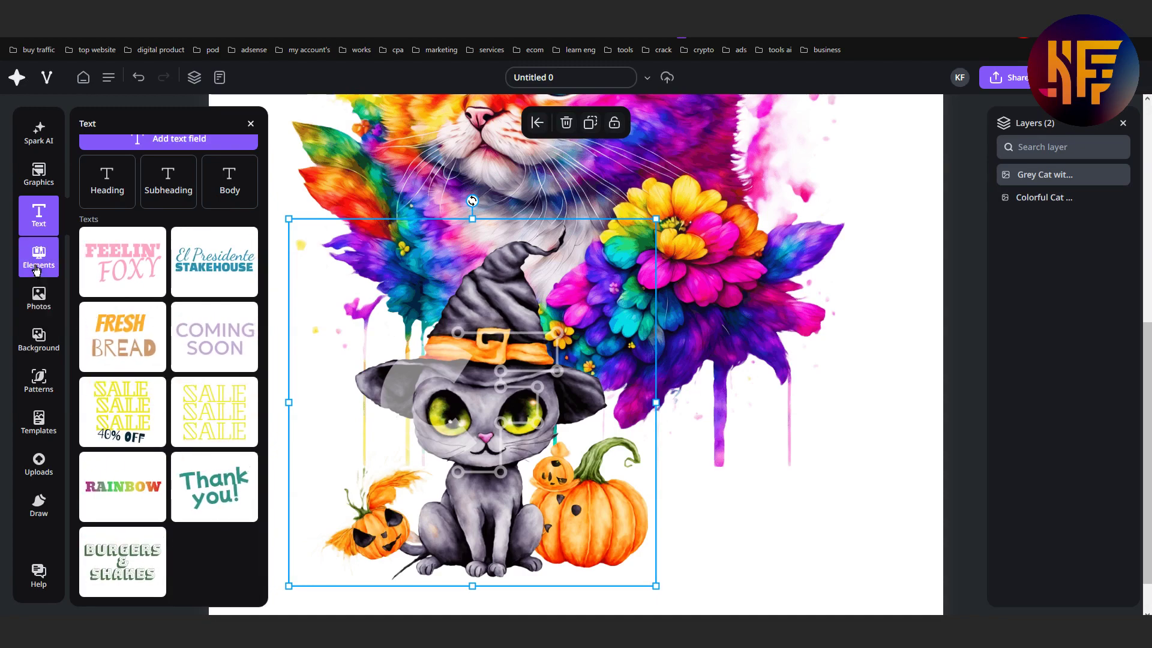
left_click(215, 333)
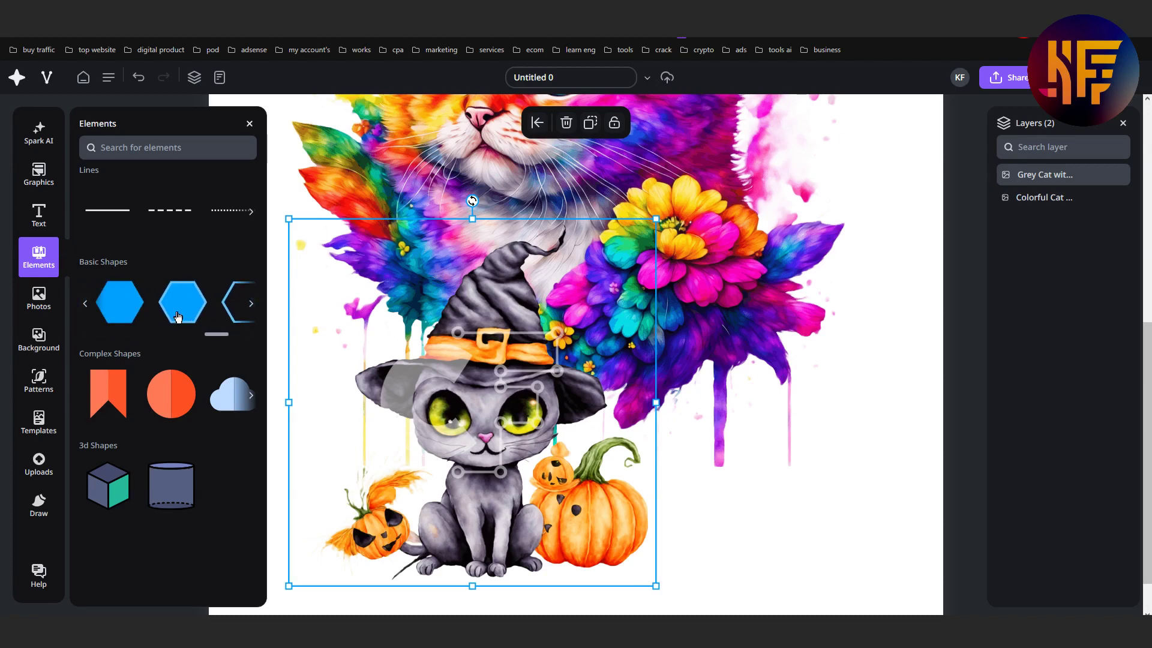
left_click(114, 218)
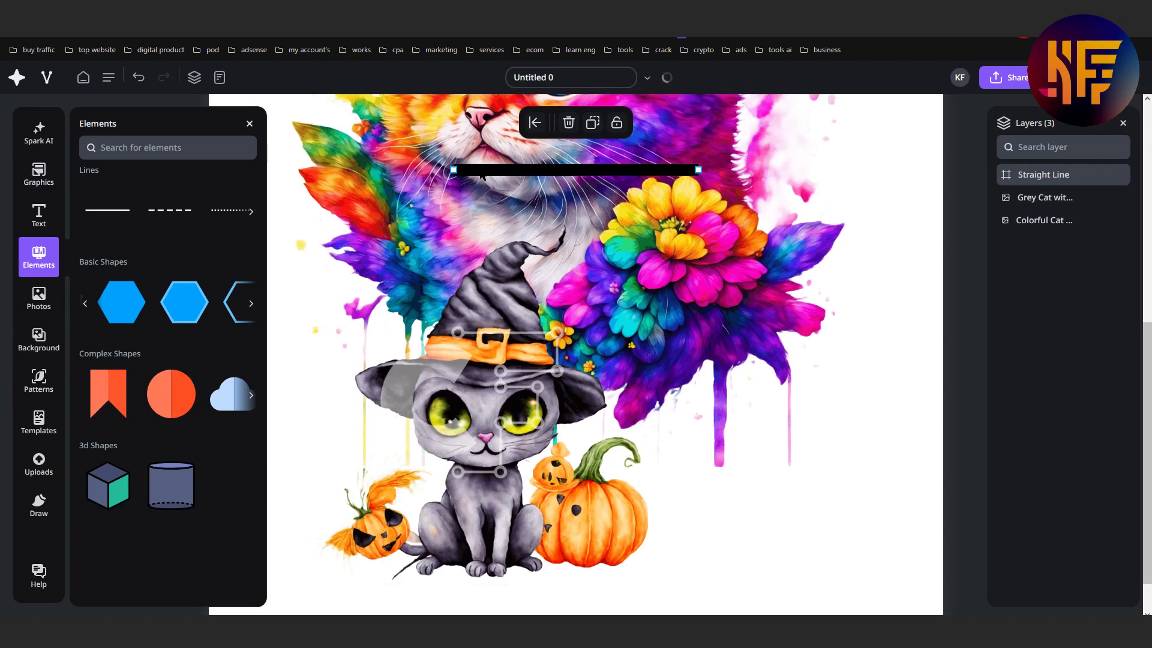
left_click_drag(481, 171, 487, 203)
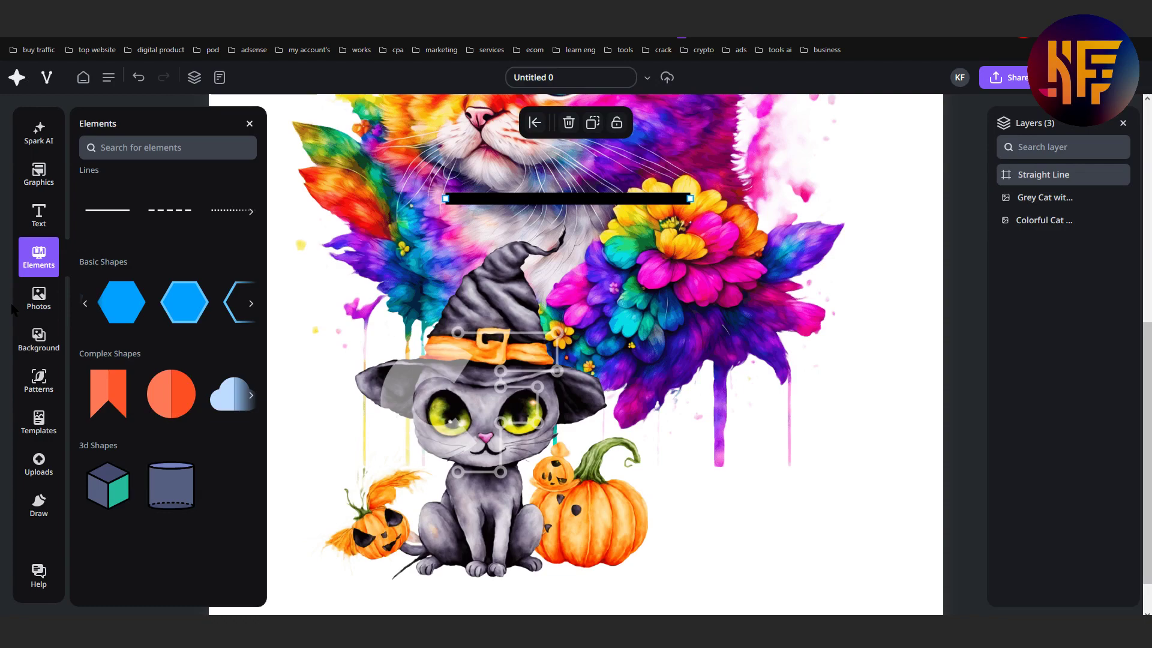
Step: Open the image vectorizer and read its description of converting PNG or JPG images into SVG
left_click(51, 73)
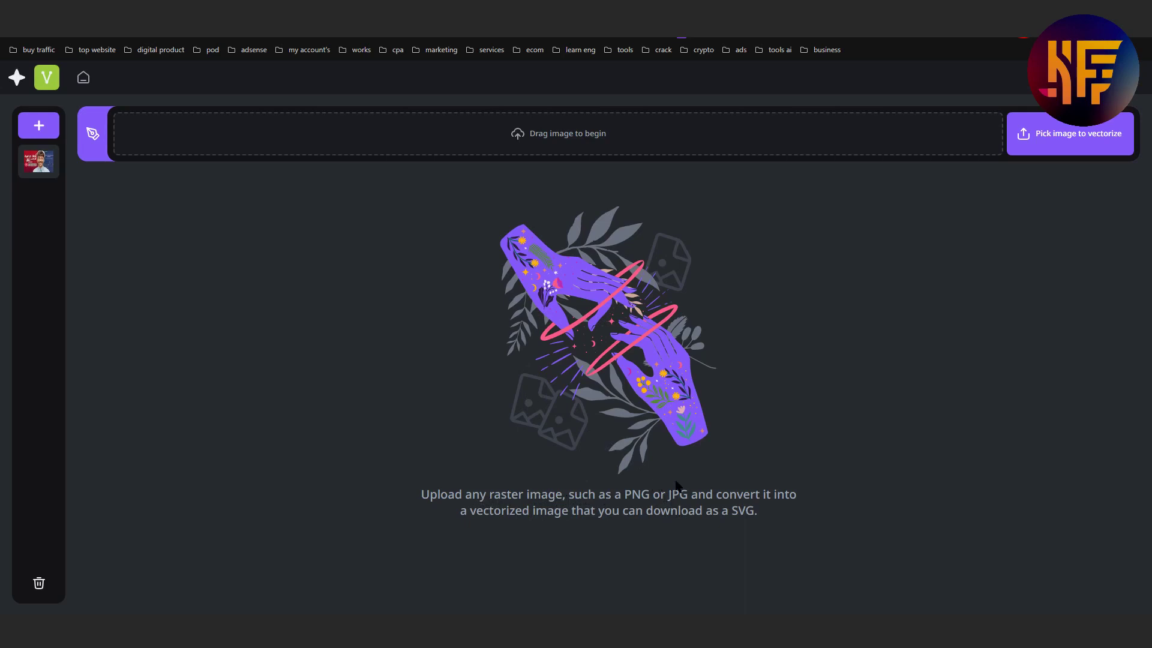
left_click_drag(734, 514, 749, 514)
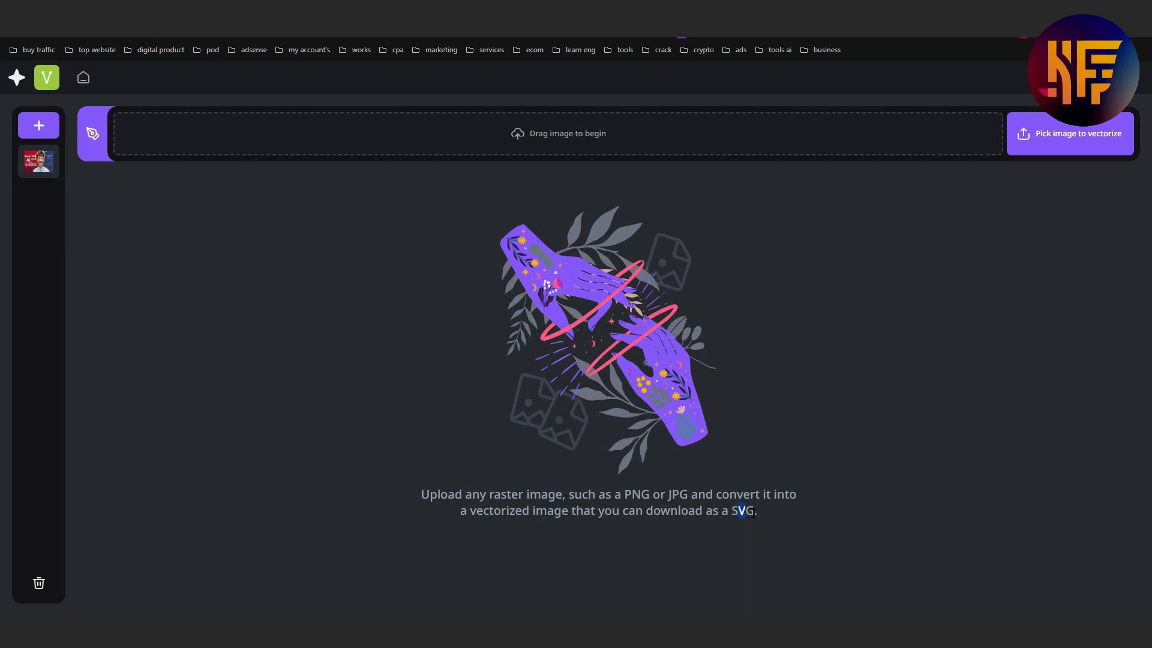